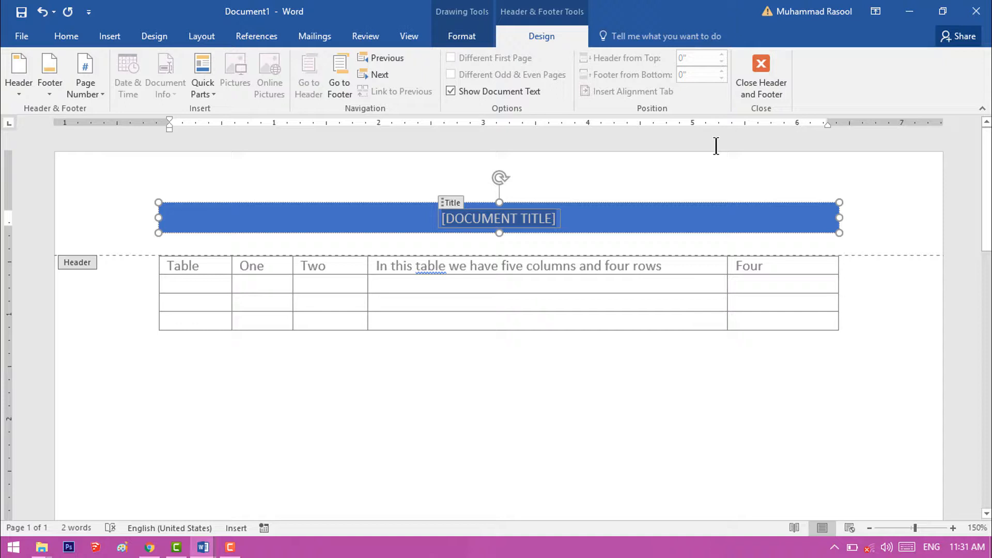
- Replace the banded header's title placeholder with "TABLE ONE" and return to the document body
{"action": "type", "text": "T"}
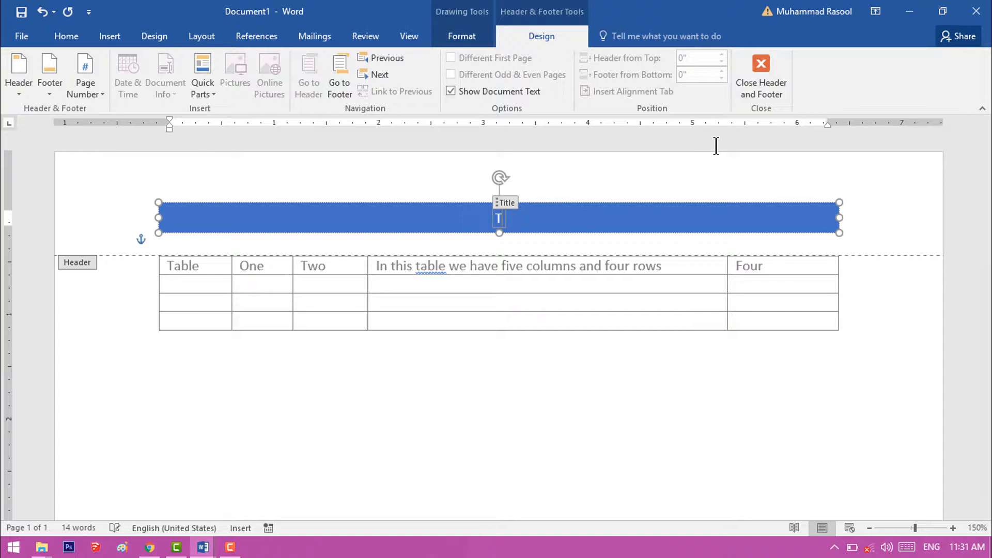
{"action": "type", "text": "ABLE"}
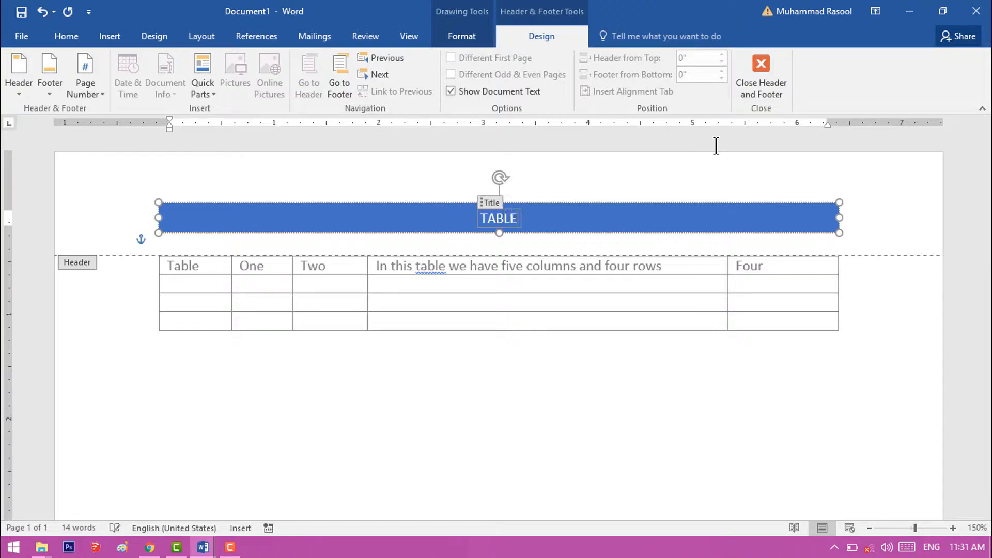
{"action": "type", "text": " ONE"}
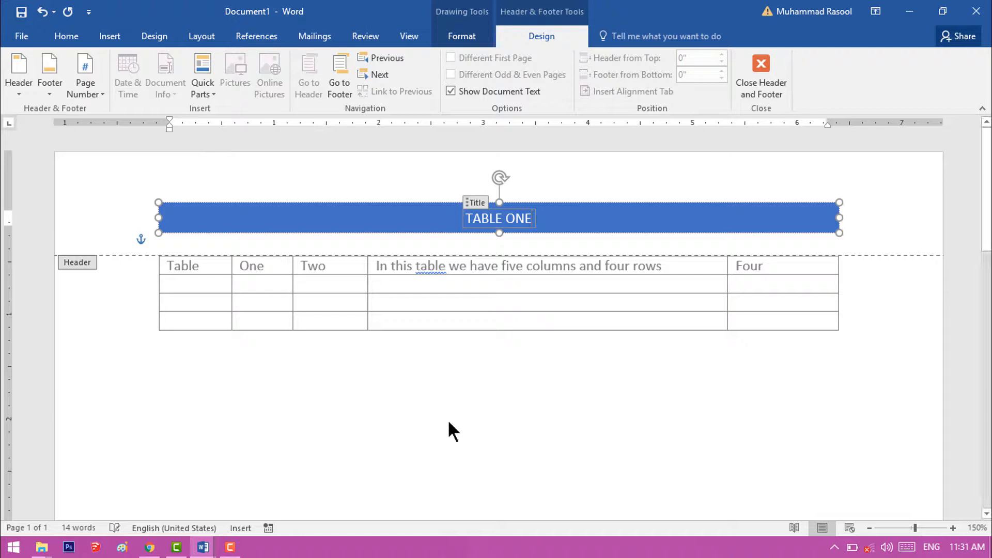
{"action": "double_click", "coordinate": [464, 364]}
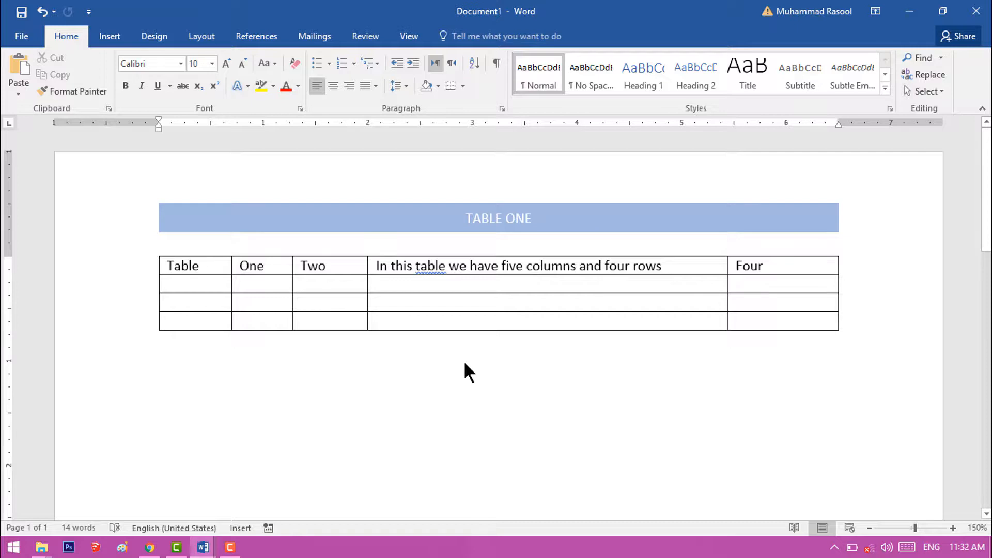
- Reopen the "TABLE ONE" header for editing and close it again
{"action": "left_click", "coordinate": [444, 253]}
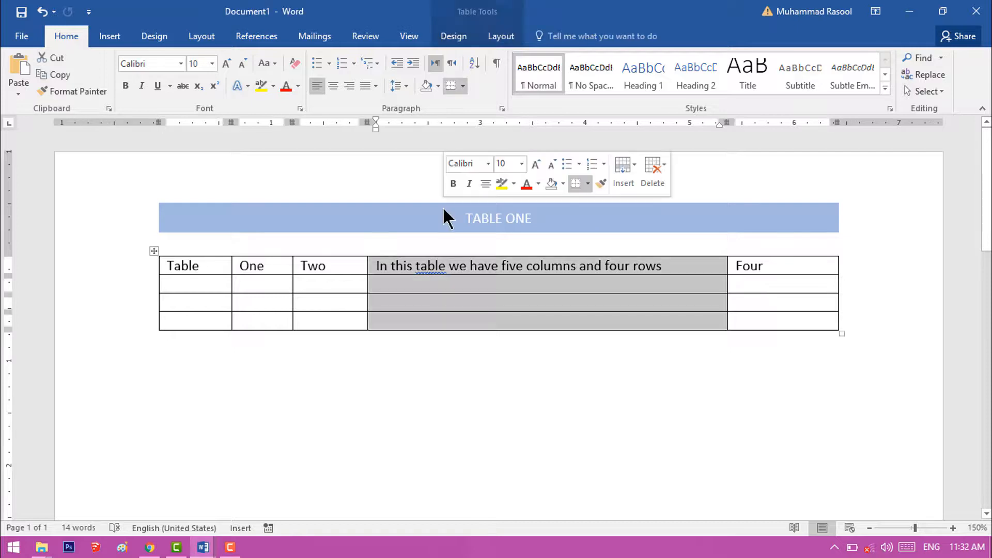
{"action": "double_click", "coordinate": [449, 222]}
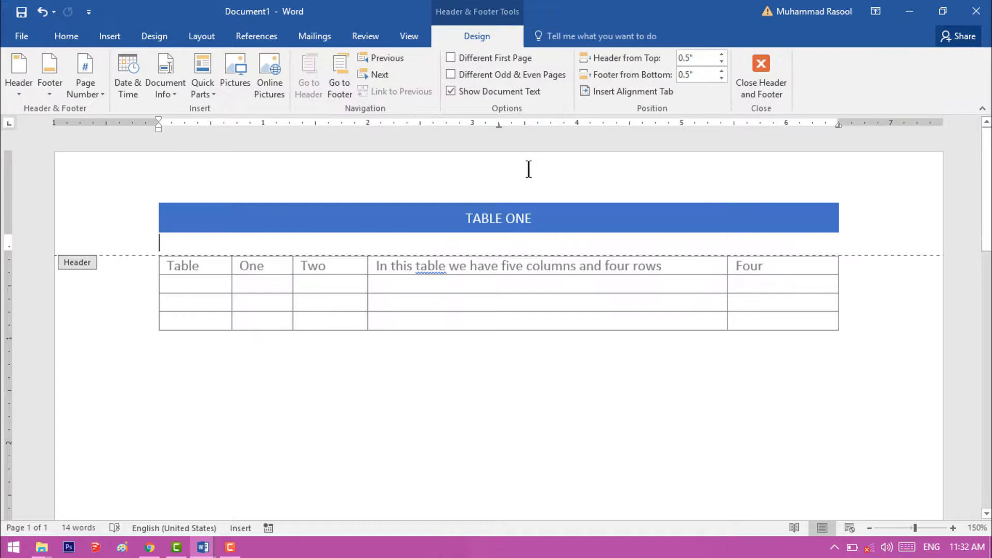
{"action": "left_click", "coordinate": [763, 80]}
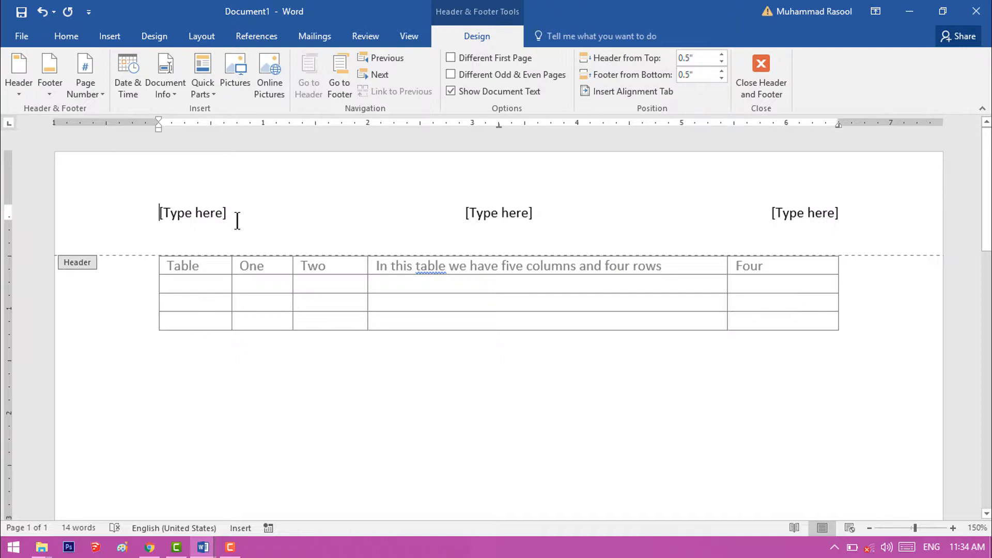
- Replace the first placeholder of the three-column header with "Table one"
{"action": "left_click", "coordinate": [222, 220]}
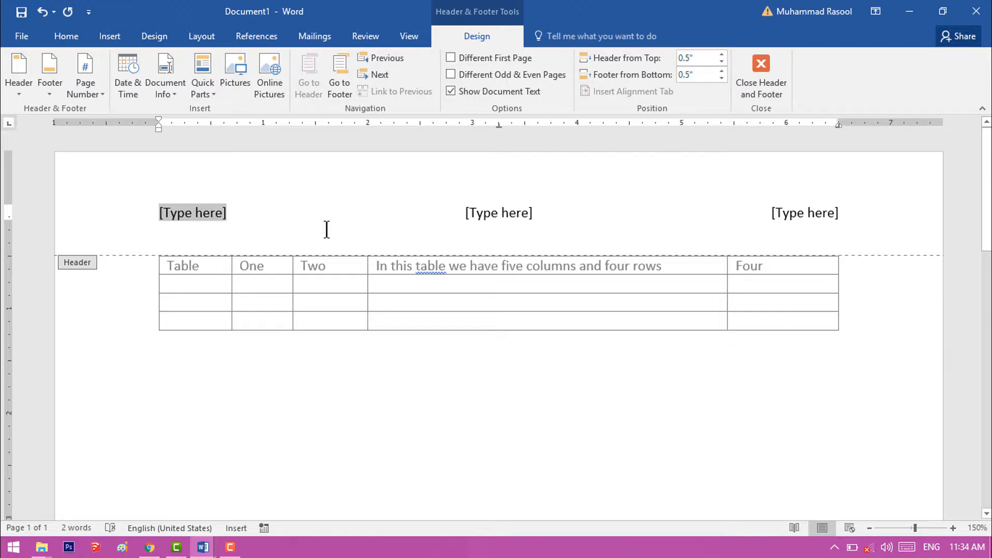
{"action": "type", "text": "Table"}
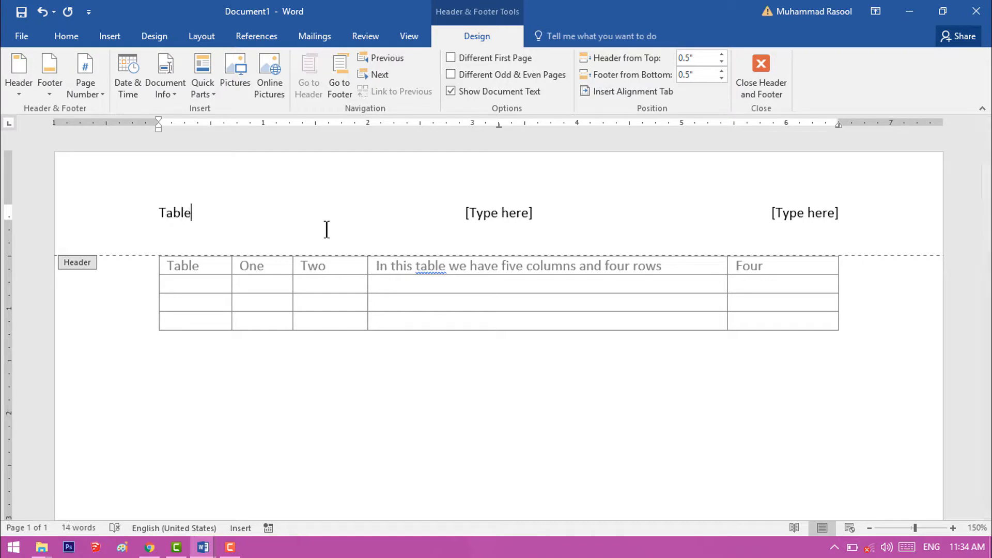
{"action": "type", "text": " one"}
{"action": "key", "text": "Tab"}
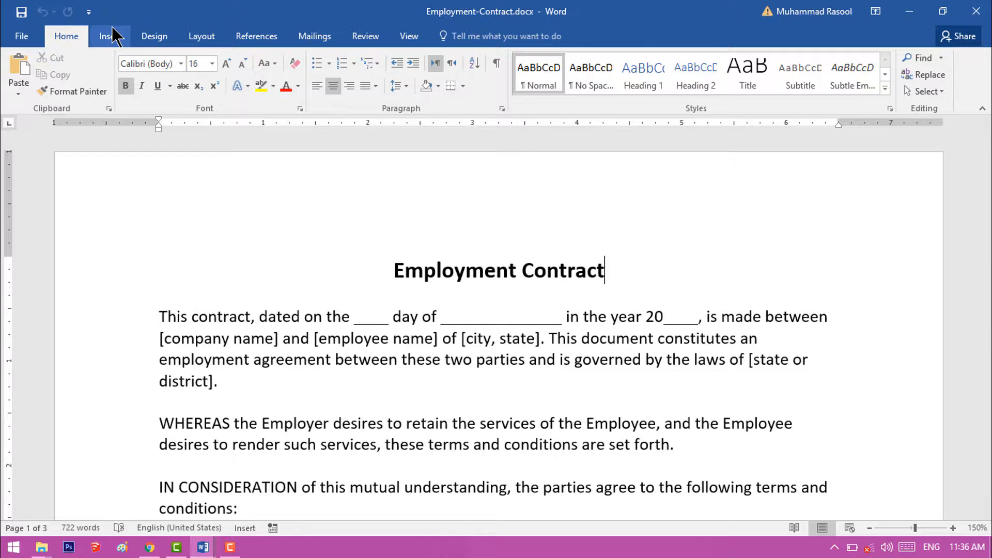
- Edit the header of the Employment-Contract document and add the centred text "Table one"
{"action": "left_click", "coordinate": [114, 36]}
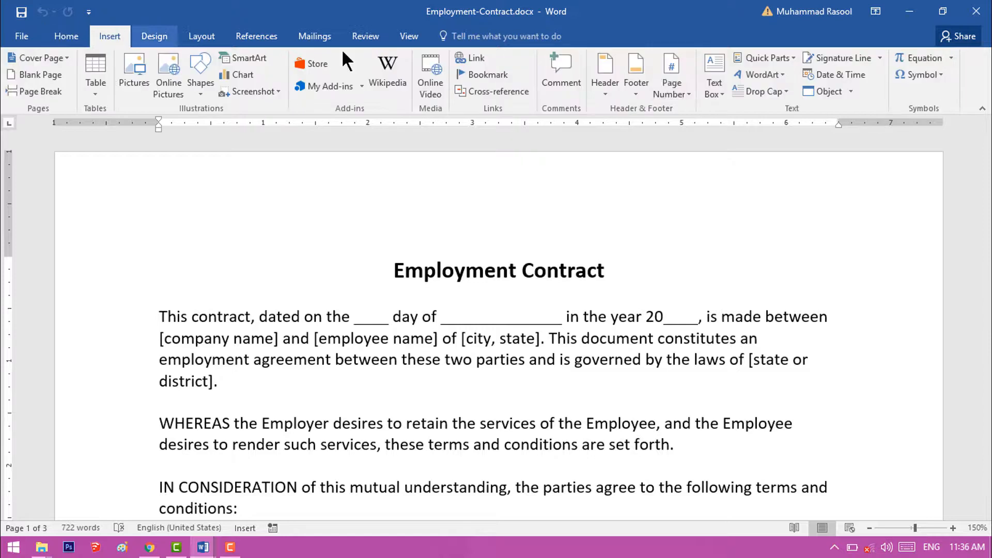
{"action": "left_click", "coordinate": [610, 89]}
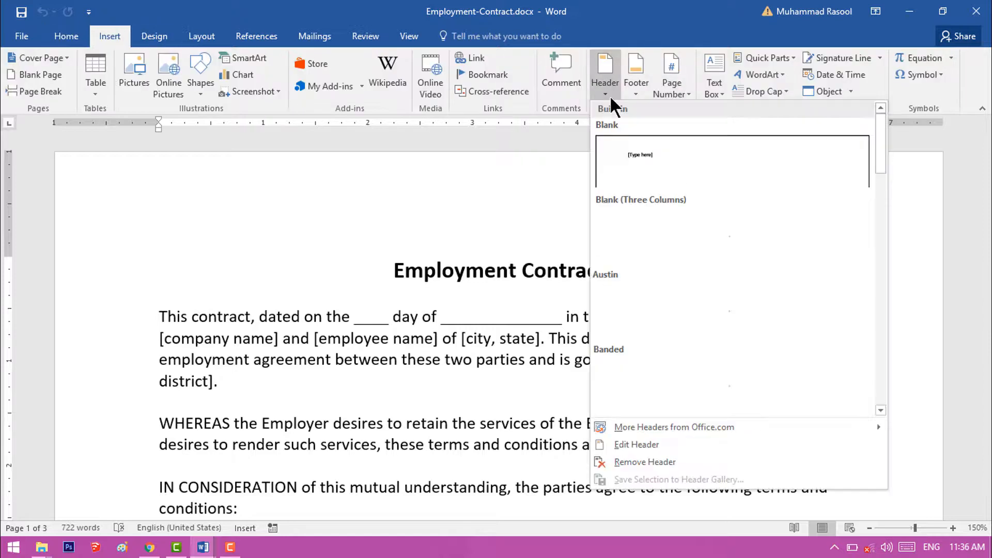
{"action": "left_click", "coordinate": [687, 439]}
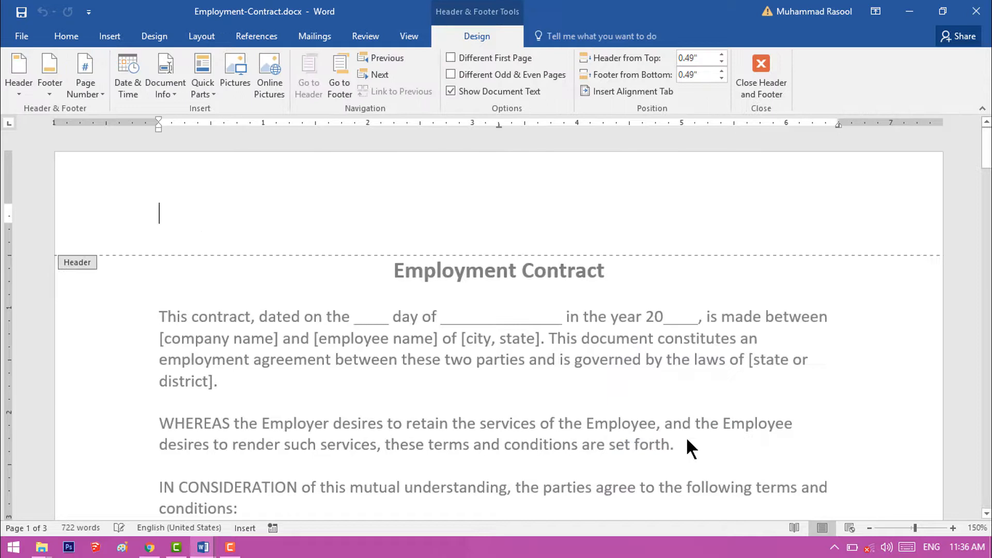
{"action": "type", "text": "table"}
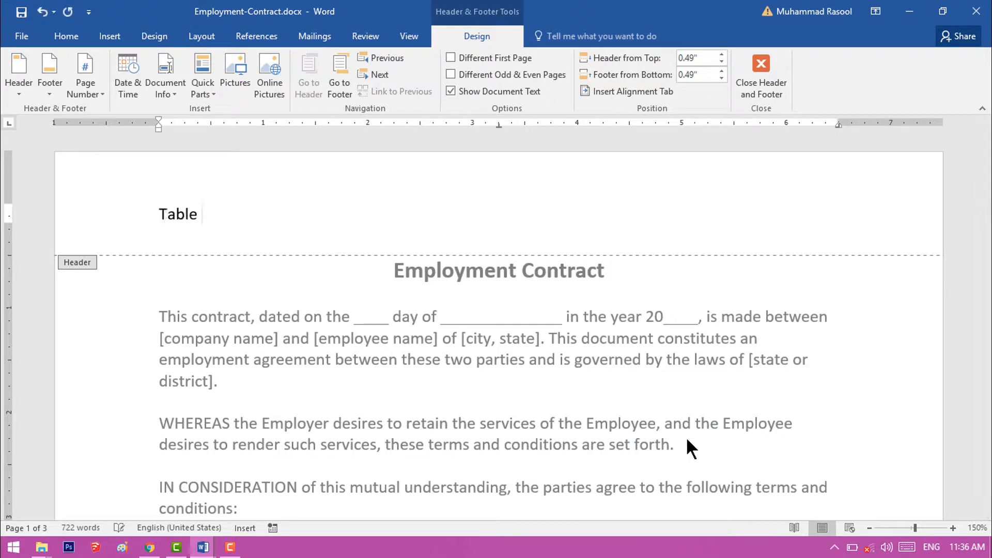
{"action": "key", "text": "BackSpace"}
{"action": "key", "text": "BackSpace"}
{"action": "key", "text": "BackSpace"}
{"action": "key", "text": "BackSpace"}
{"action": "key", "text": "BackSpace"}
{"action": "key", "text": "BackSpace"}
{"action": "type", "text": "Table"}
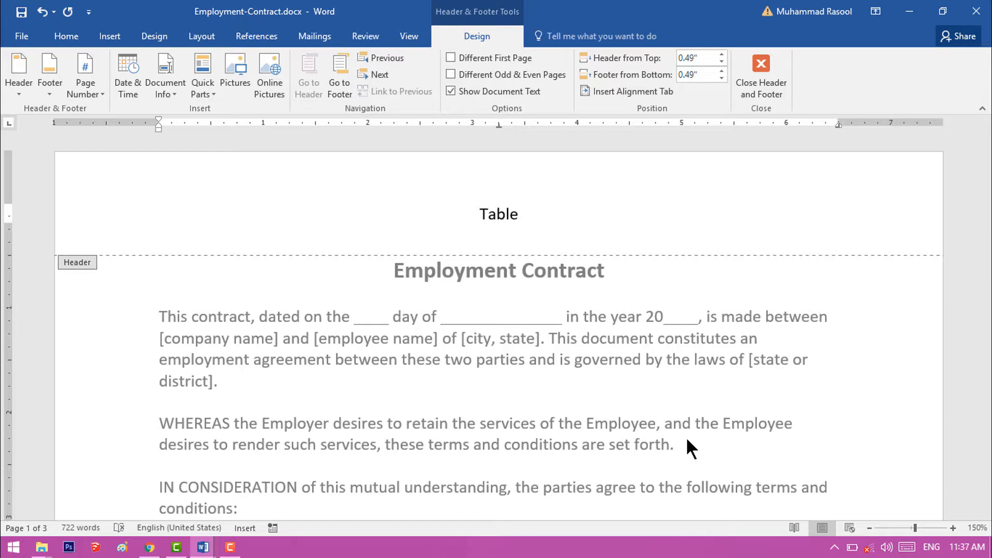
{"action": "type", "text": " one"}
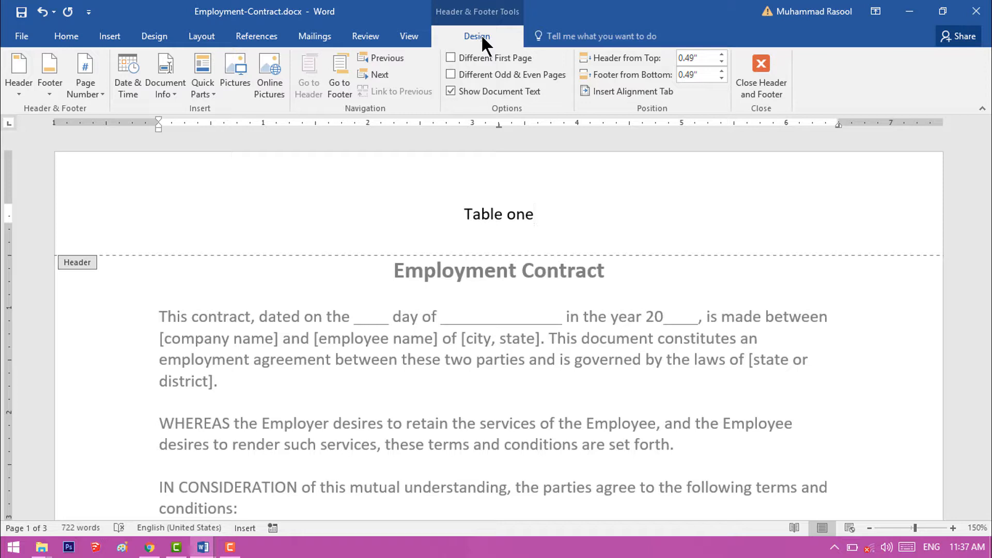
- Insert a Plain Number 1 page number at the bottom of the page in the footer, and close header and footer editing
{"action": "left_click", "coordinate": [333, 92]}
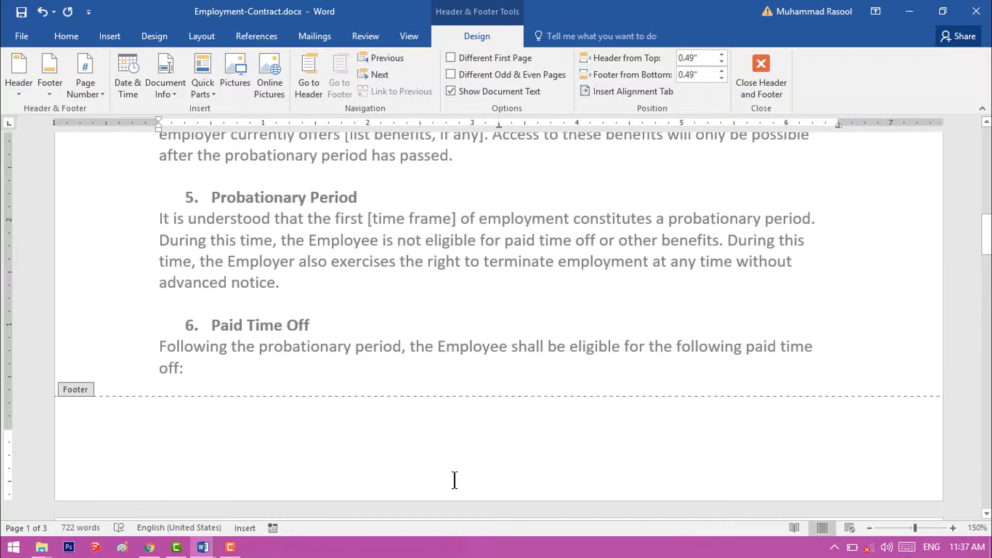
{"action": "left_click", "coordinate": [94, 89]}
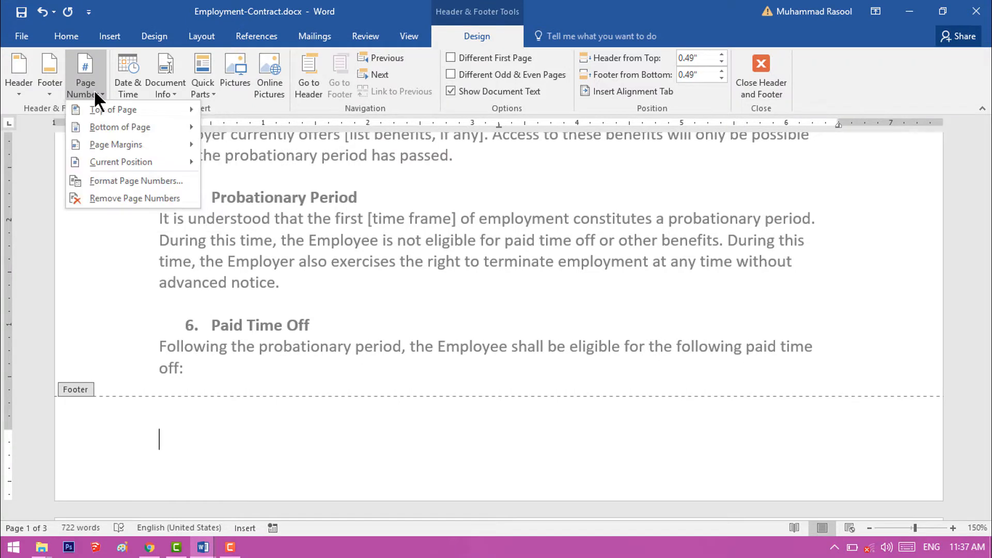
{"action": "mouse_move", "coordinate": [124, 109]}
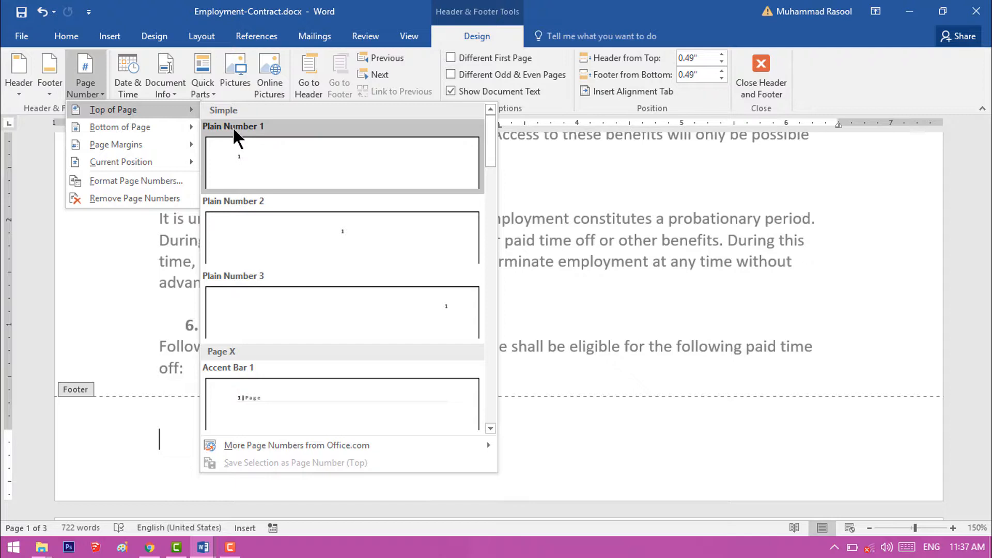
{"action": "mouse_move", "coordinate": [178, 135]}
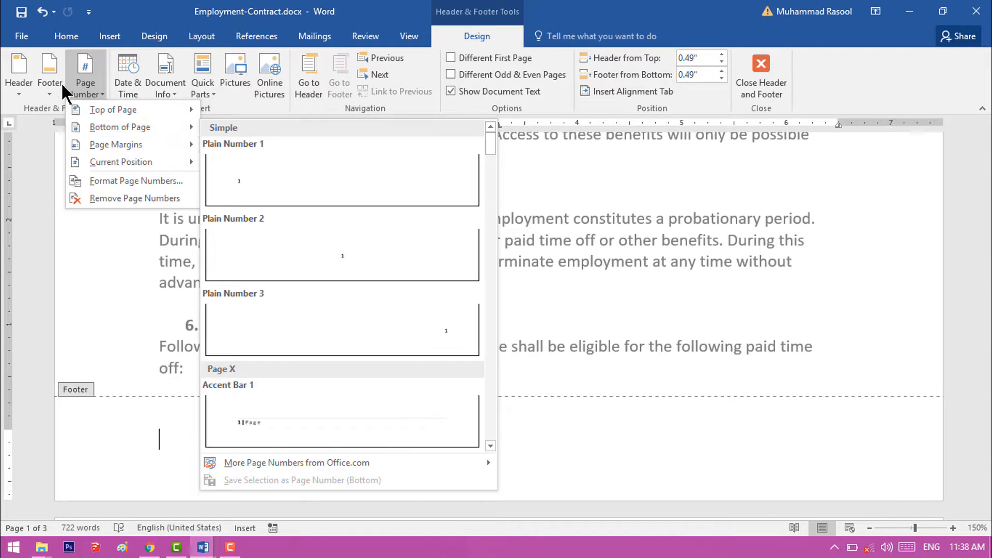
{"action": "mouse_move", "coordinate": [141, 147]}
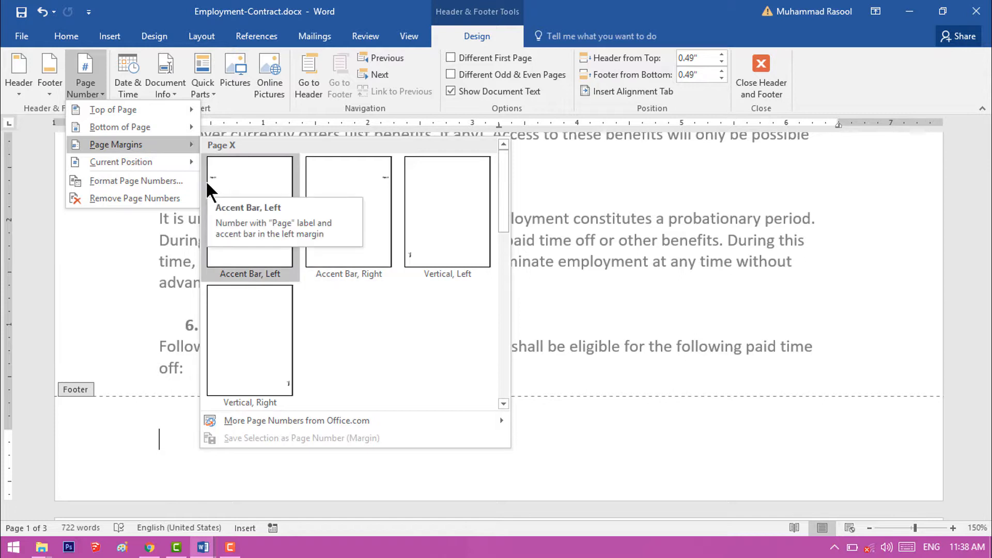
{"action": "mouse_move", "coordinate": [172, 162]}
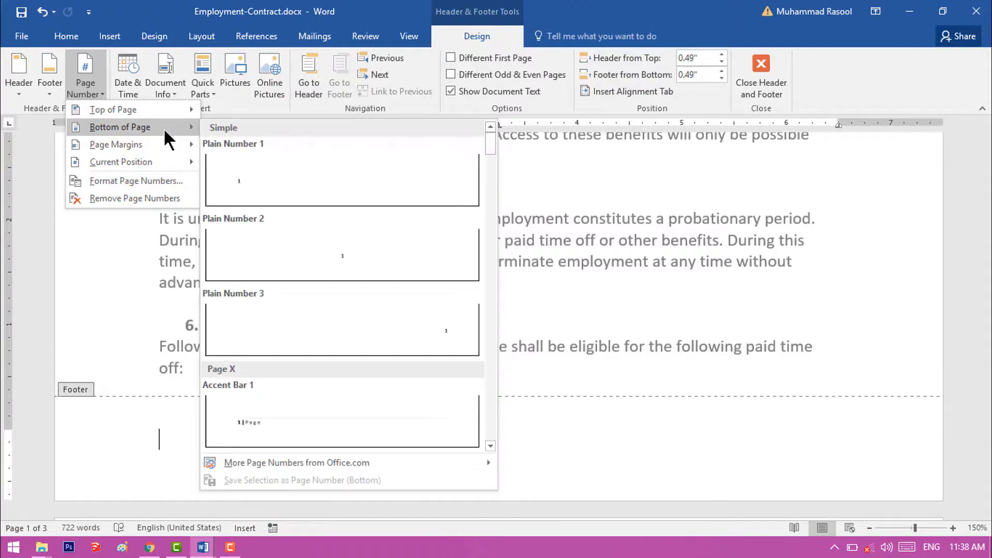
{"action": "left_click", "coordinate": [271, 161]}
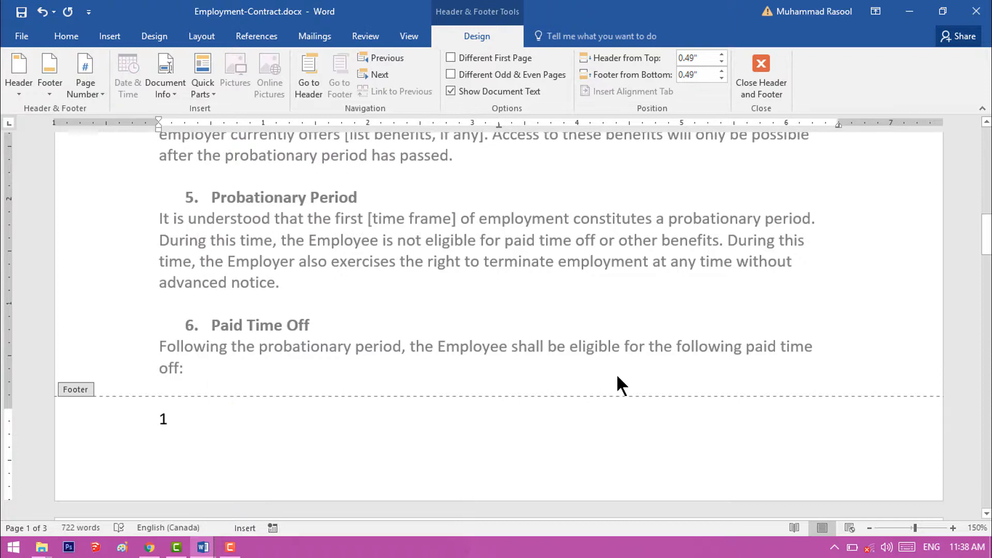
{"action": "left_click", "coordinate": [767, 70]}
- Check the header text and page numbers throughout the pages of the contract
{"action": "scroll", "coordinate": [664, 403], "scroll_direction": "down", "scroll_amount": 13}
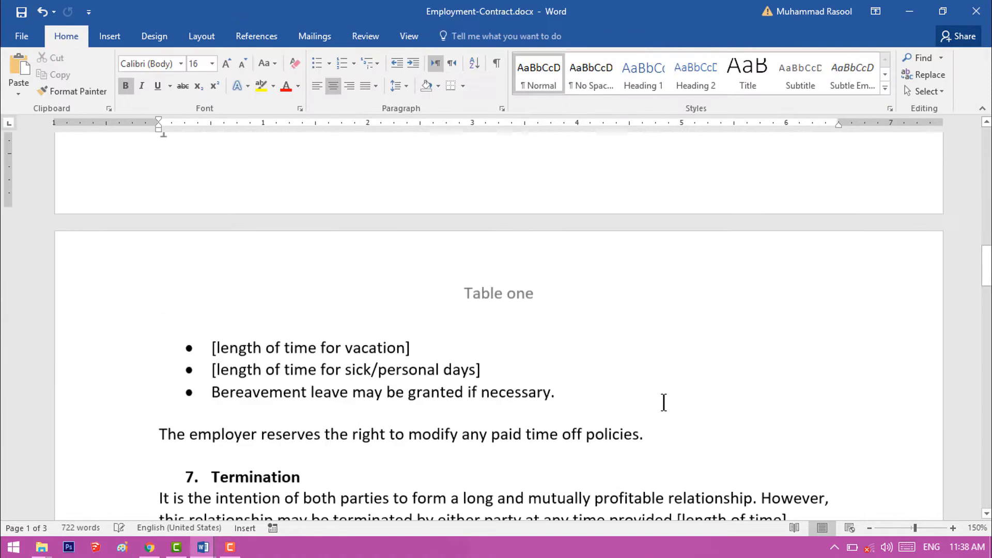
{"action": "scroll", "coordinate": [664, 403], "scroll_direction": "up", "scroll_amount": 3}
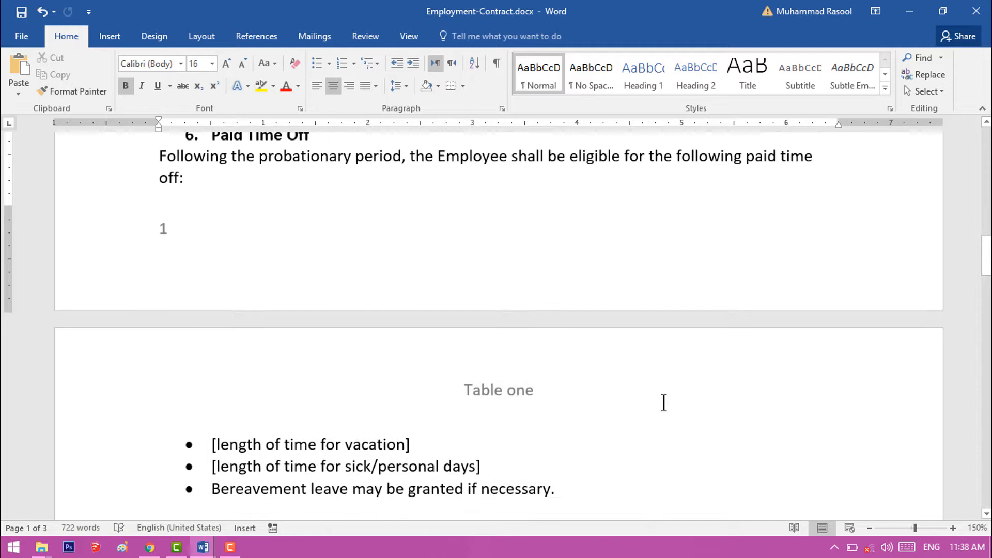
{"action": "scroll", "coordinate": [171, 312], "scroll_direction": "down", "scroll_amount": 15}
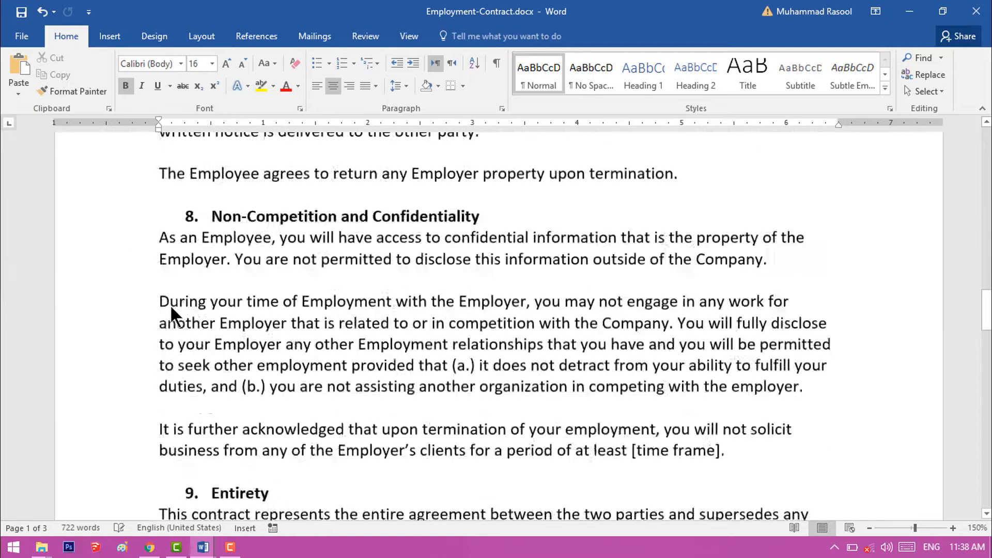
{"action": "scroll", "coordinate": [171, 313], "scroll_direction": "down", "scroll_amount": 10}
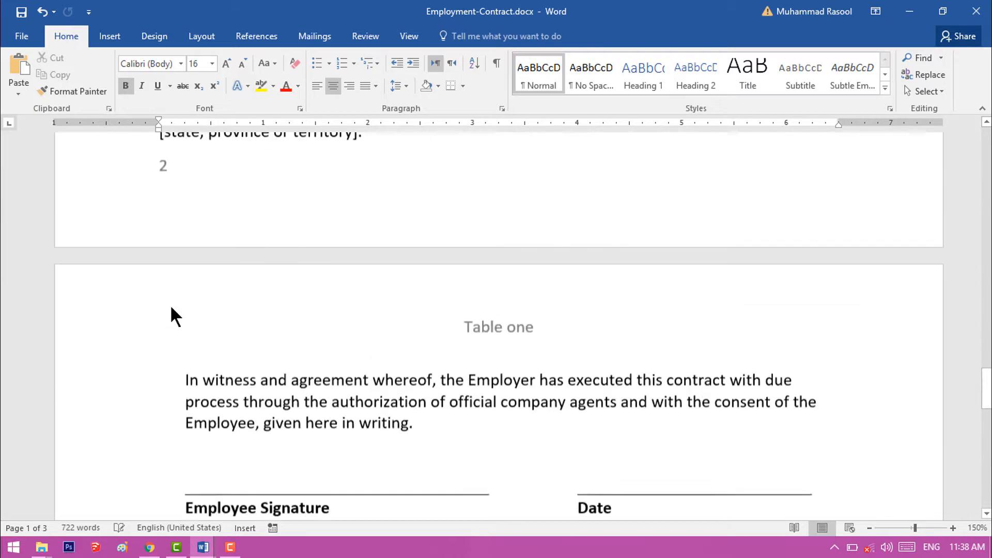
{"action": "scroll", "coordinate": [158, 206], "scroll_direction": "up", "scroll_amount": 1}
{"action": "scroll", "coordinate": [174, 278], "scroll_direction": "down", "scroll_amount": 12}
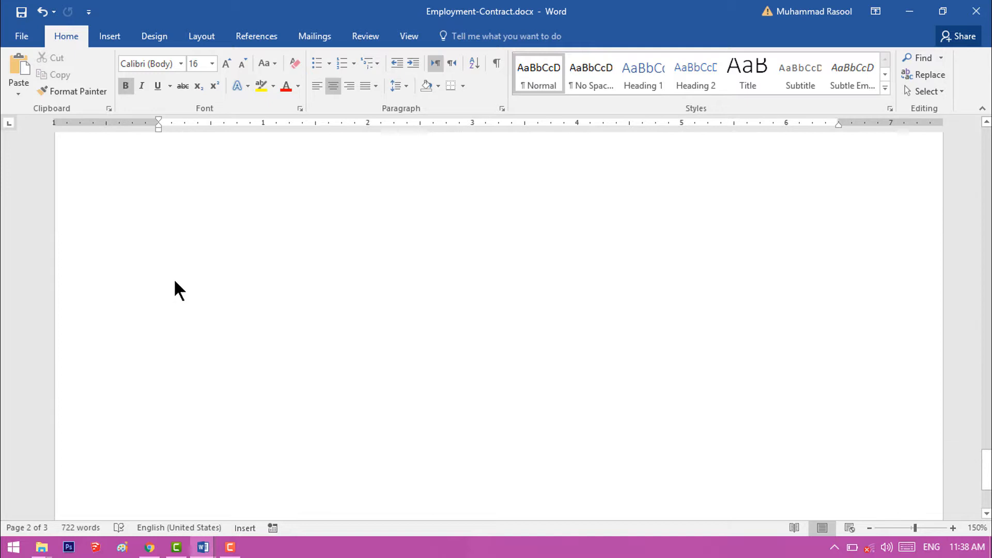
{"action": "scroll", "coordinate": [174, 279], "scroll_direction": "down", "scroll_amount": 1}
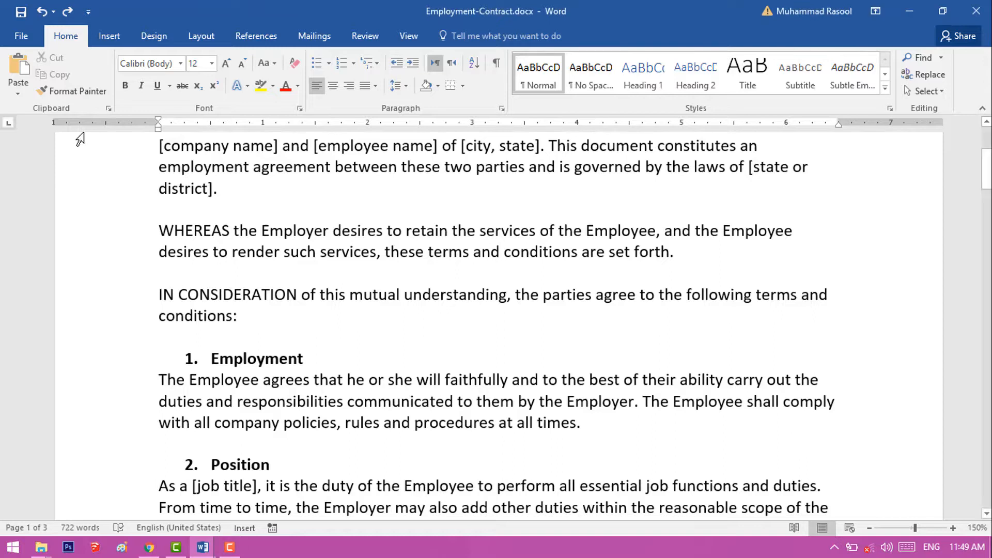
- Set a custom left page margin of 1.5" for the whole document
{"action": "left_click", "coordinate": [196, 39]}
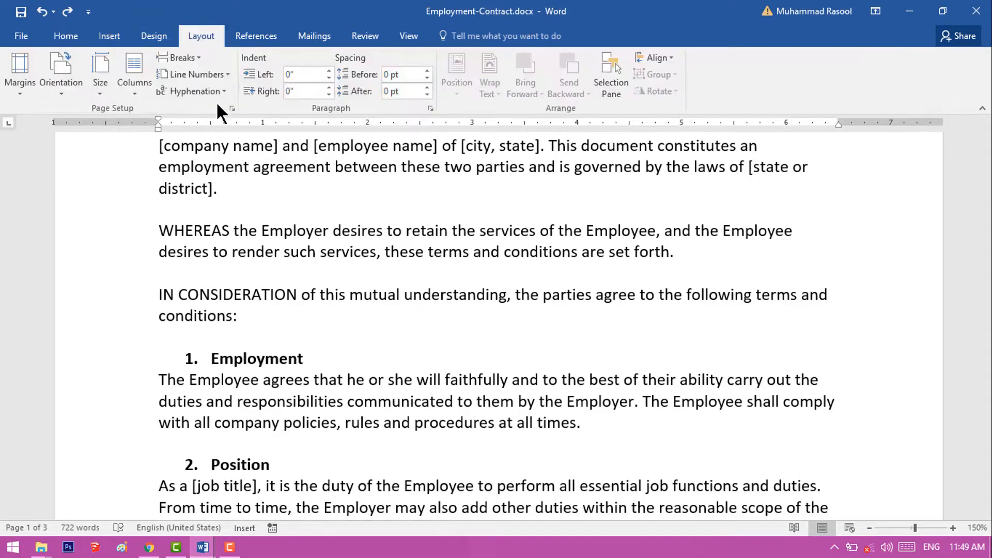
{"action": "left_click", "coordinate": [22, 92]}
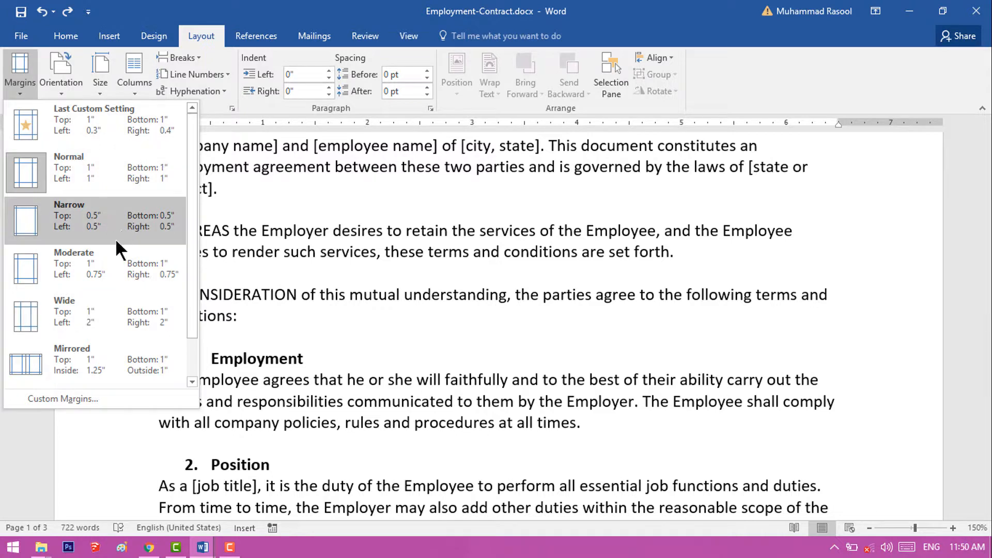
{"action": "left_click", "coordinate": [97, 397]}
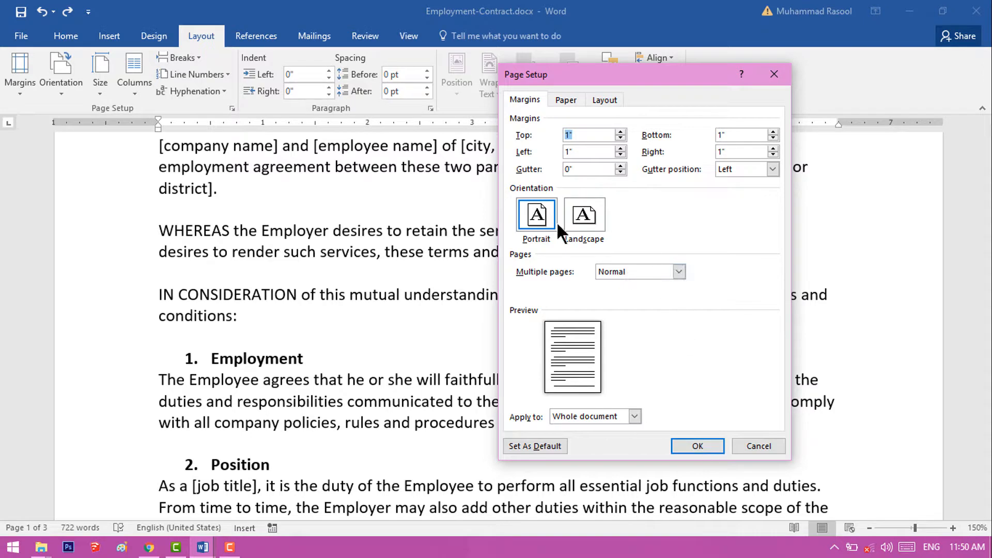
{"action": "left_click", "coordinate": [619, 148]}
{"action": "left_click", "coordinate": [695, 443]}
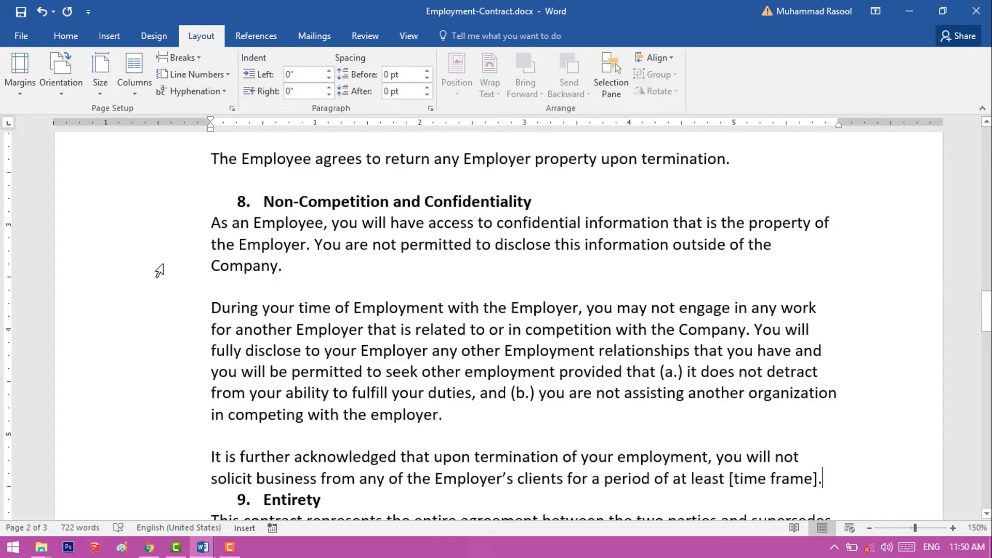
- Apply the Normal margin preset, with 1" on every side, to the contract
{"action": "left_click", "coordinate": [30, 83]}
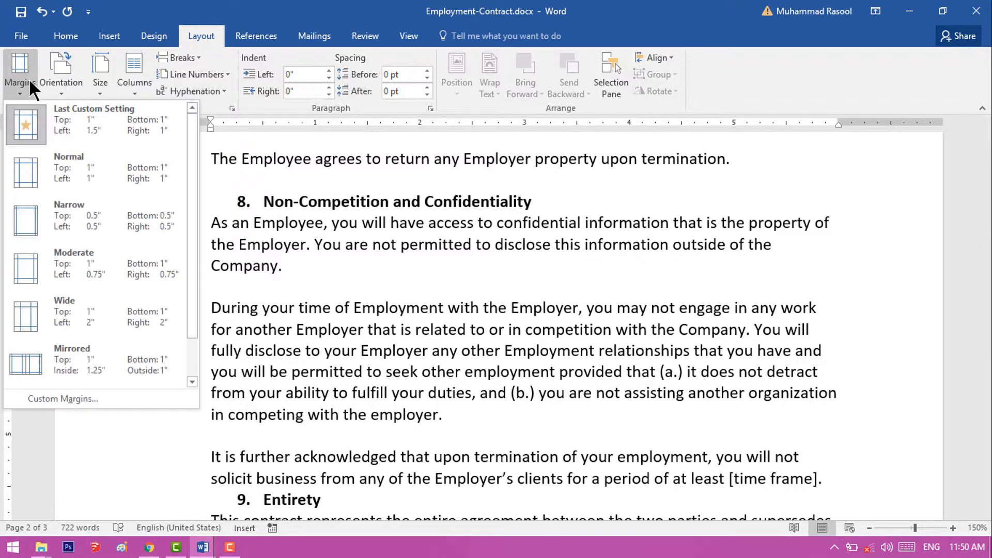
{"action": "left_click", "coordinate": [67, 189]}
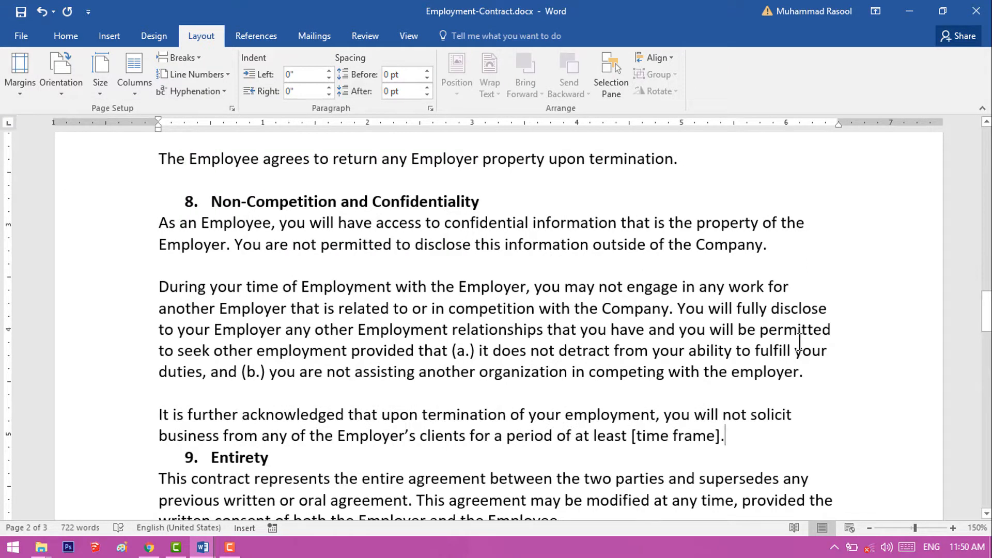
- Try a custom top page margin of 2" for the whole document
{"action": "scroll", "coordinate": [654, 331], "scroll_direction": "up", "scroll_amount": 8}
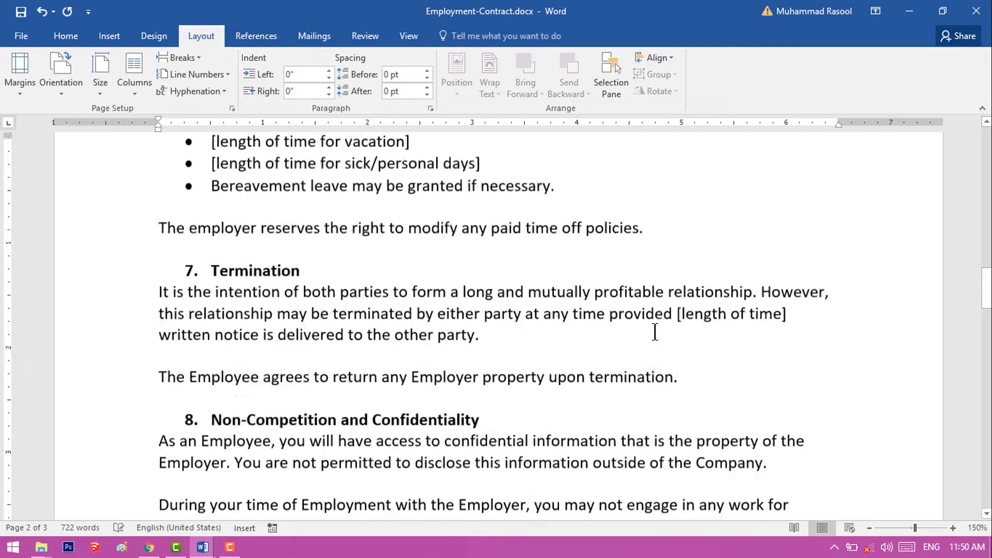
{"action": "scroll", "coordinate": [654, 332], "scroll_direction": "up", "scroll_amount": 2}
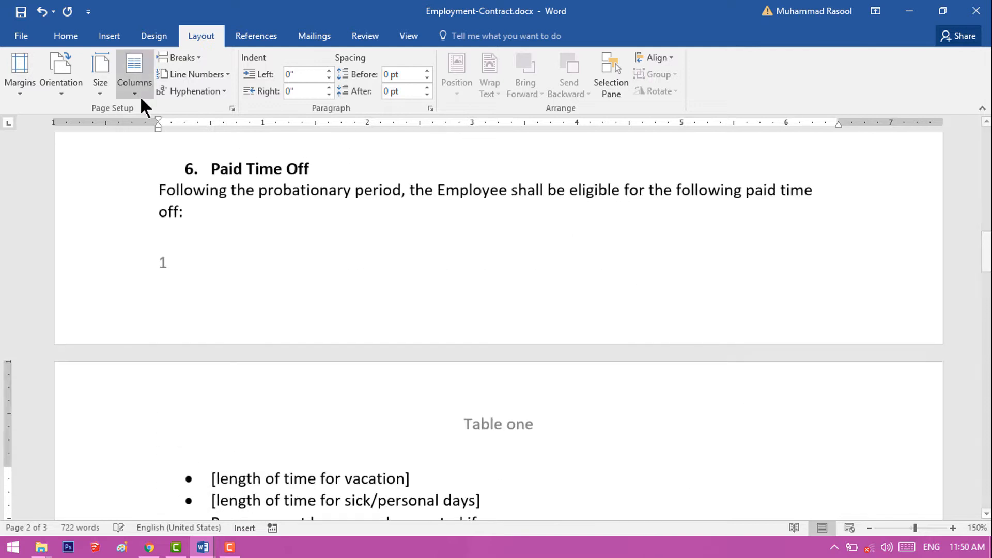
{"action": "left_click", "coordinate": [19, 77]}
{"action": "left_click", "coordinate": [69, 397]}
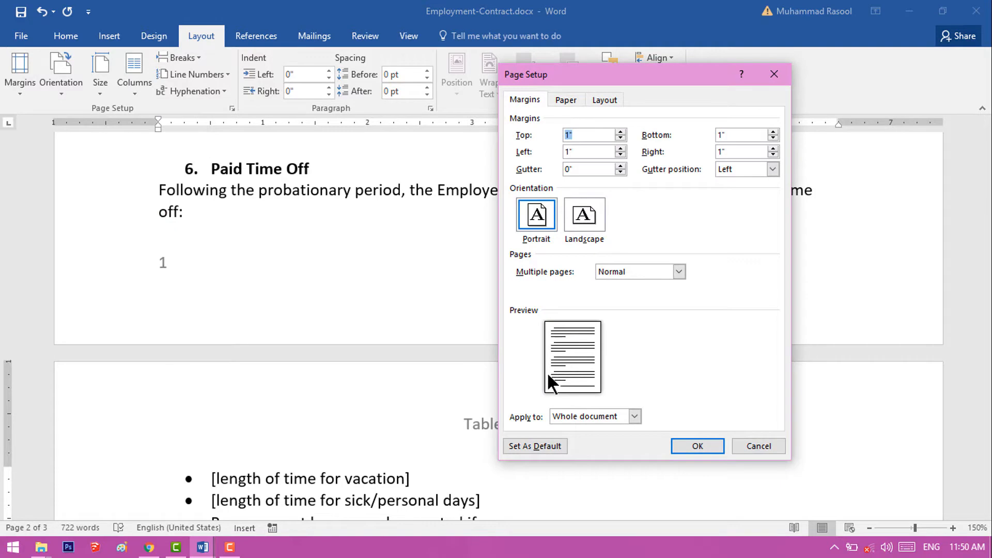
{"action": "left_click", "coordinate": [620, 132]}
{"action": "left_click", "coordinate": [620, 132]}
{"action": "left_click", "coordinate": [620, 132]}
{"action": "left_click", "coordinate": [620, 132]}
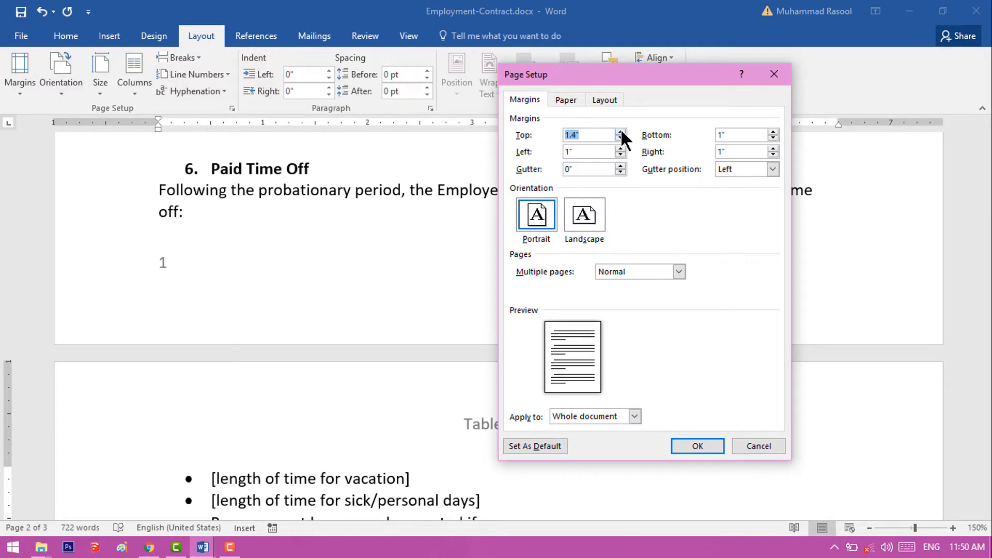
{"action": "left_click", "coordinate": [620, 132]}
{"action": "left_click", "coordinate": [620, 132]}
{"action": "left_click", "coordinate": [620, 133]}
{"action": "left_click", "coordinate": [620, 133]}
{"action": "left_click", "coordinate": [620, 133]}
{"action": "left_click", "coordinate": [621, 132]}
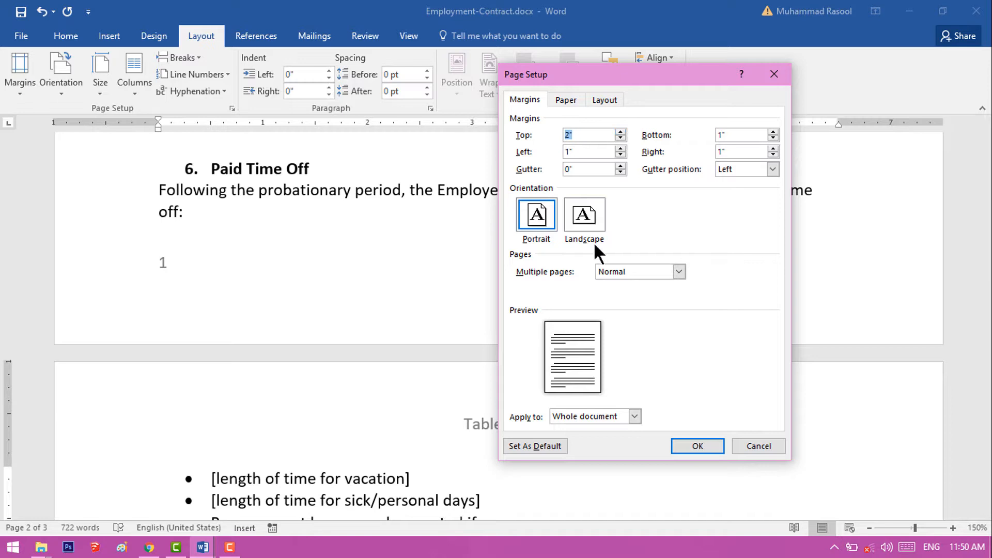
- Lower the custom top margin to 1" and dismiss the page setup without applying it
{"action": "left_click", "coordinate": [621, 136]}
{"action": "left_click", "coordinate": [620, 137]}
{"action": "left_click", "coordinate": [621, 137]}
{"action": "left_click", "coordinate": [621, 137]}
{"action": "left_click", "coordinate": [621, 136]}
{"action": "left_click", "coordinate": [621, 137]}
{"action": "left_click", "coordinate": [620, 137]}
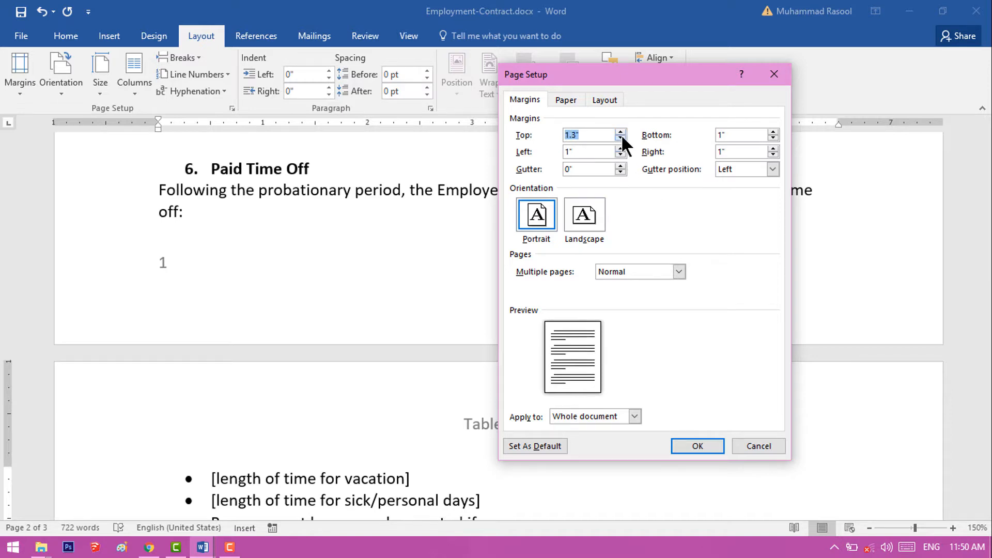
{"action": "left_click", "coordinate": [621, 137]}
{"action": "left_click", "coordinate": [621, 136]}
{"action": "left_click", "coordinate": [621, 137]}
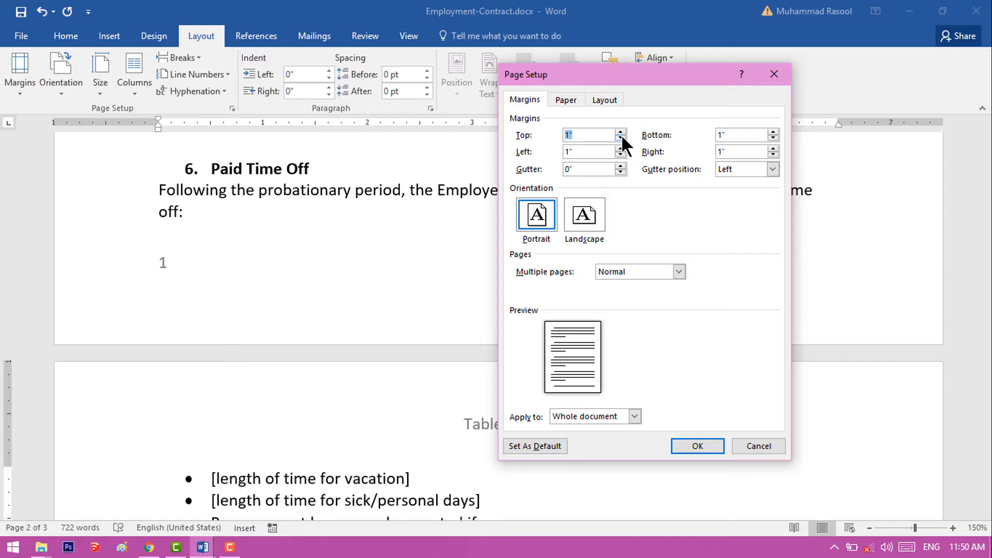
{"action": "left_click", "coordinate": [750, 439]}
{"action": "double_click", "coordinate": [750, 440]}
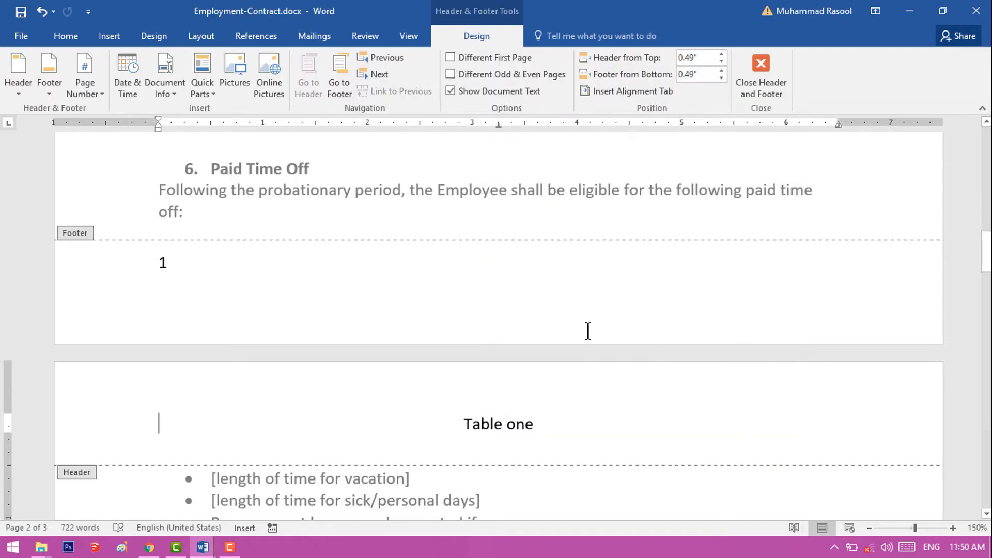
{"action": "scroll", "coordinate": [587, 331], "scroll_direction": "up", "scroll_amount": 5}
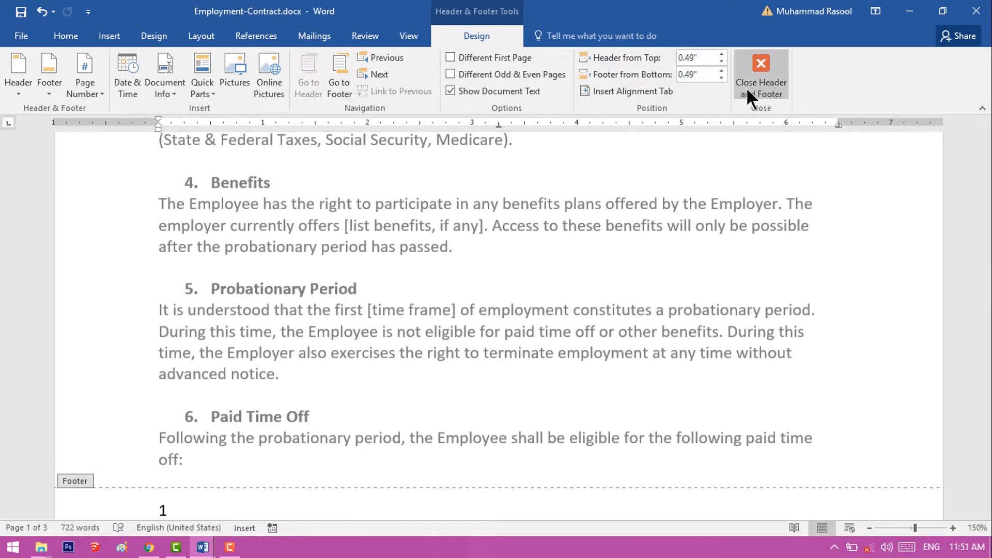
{"action": "left_click", "coordinate": [746, 87]}
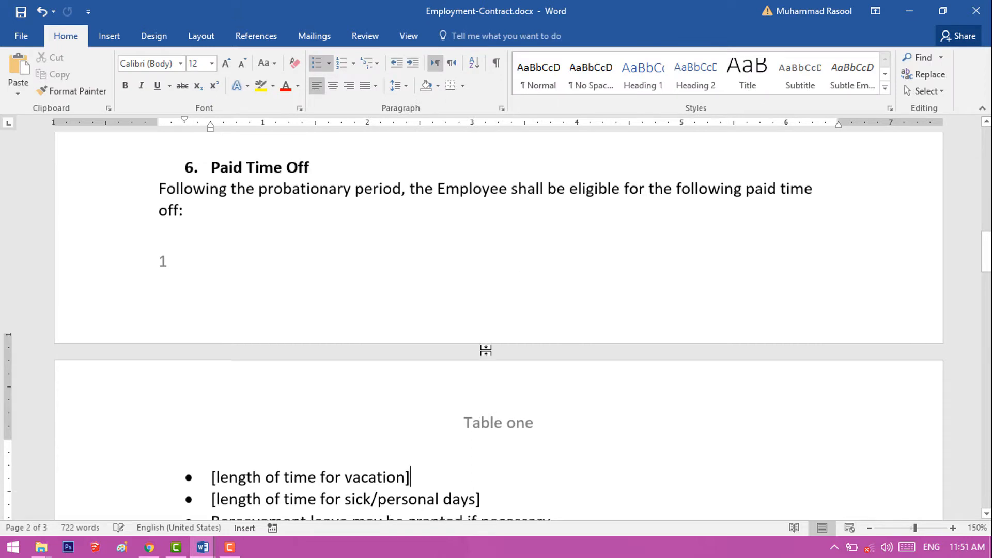
- Insert a page break in the empty line below the Company Official Signature and Date labels
{"action": "scroll", "coordinate": [485, 351], "scroll_direction": "down", "scroll_amount": 15}
{"action": "scroll", "coordinate": [485, 350], "scroll_direction": "down", "scroll_amount": 10}
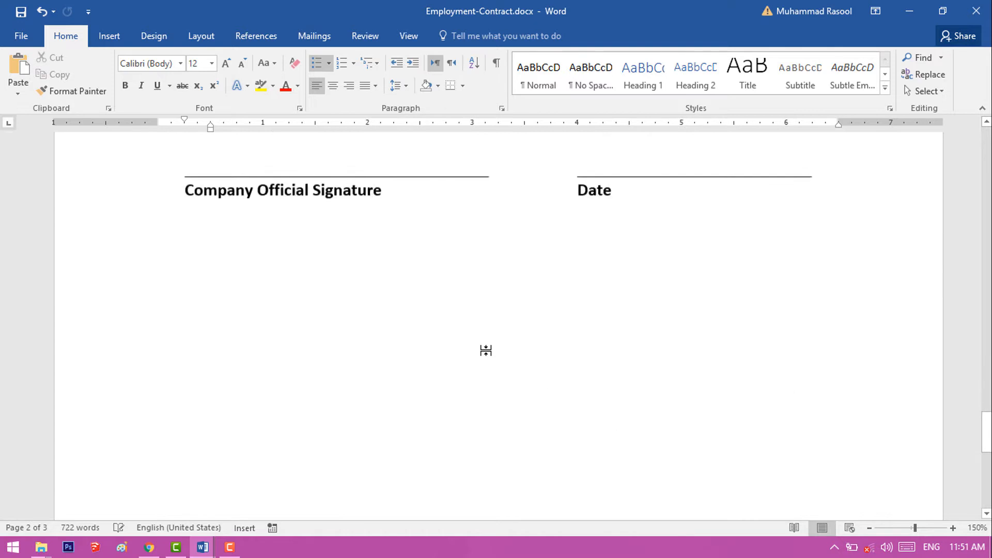
{"action": "scroll", "coordinate": [486, 351], "scroll_direction": "up", "scroll_amount": 3}
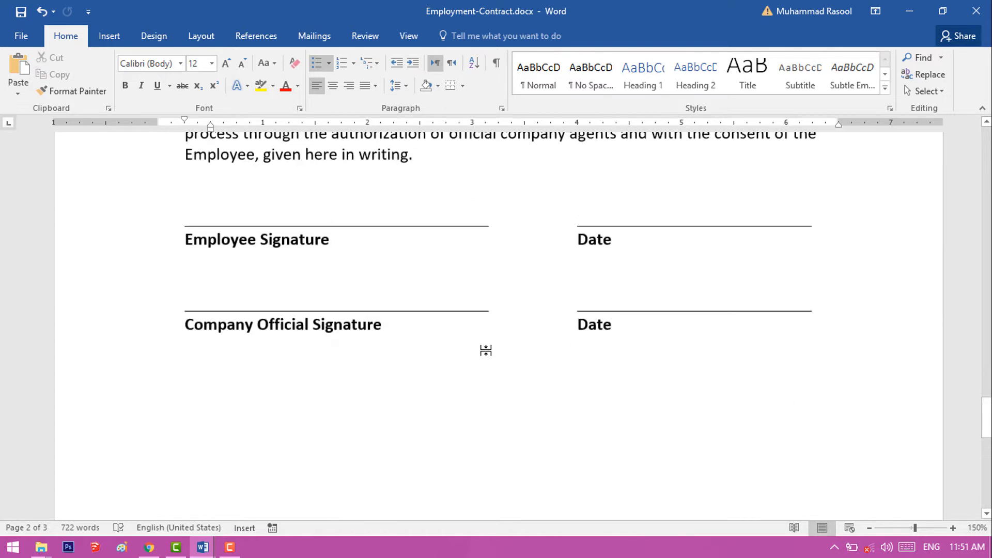
{"action": "left_click", "coordinate": [670, 337]}
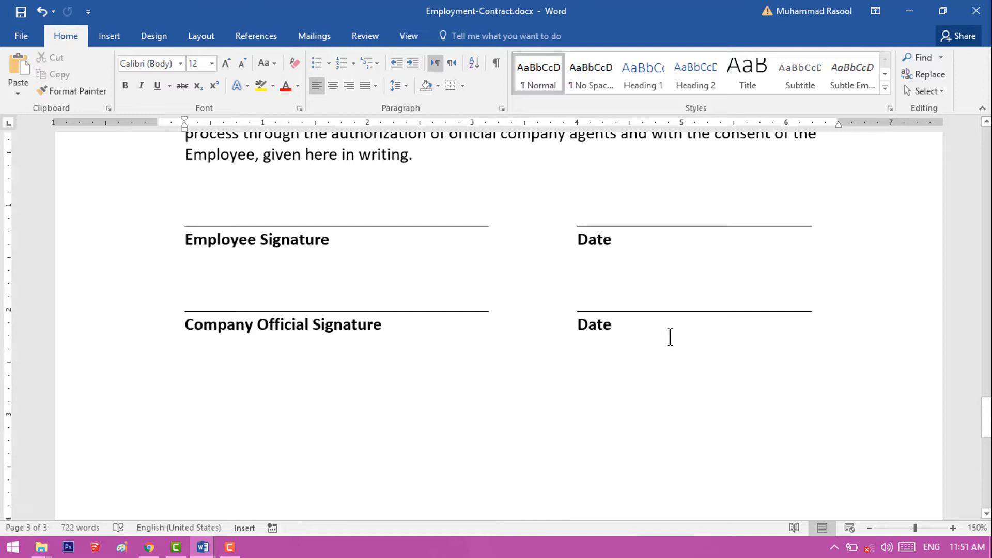
{"action": "key", "text": "ctrl+Return"}
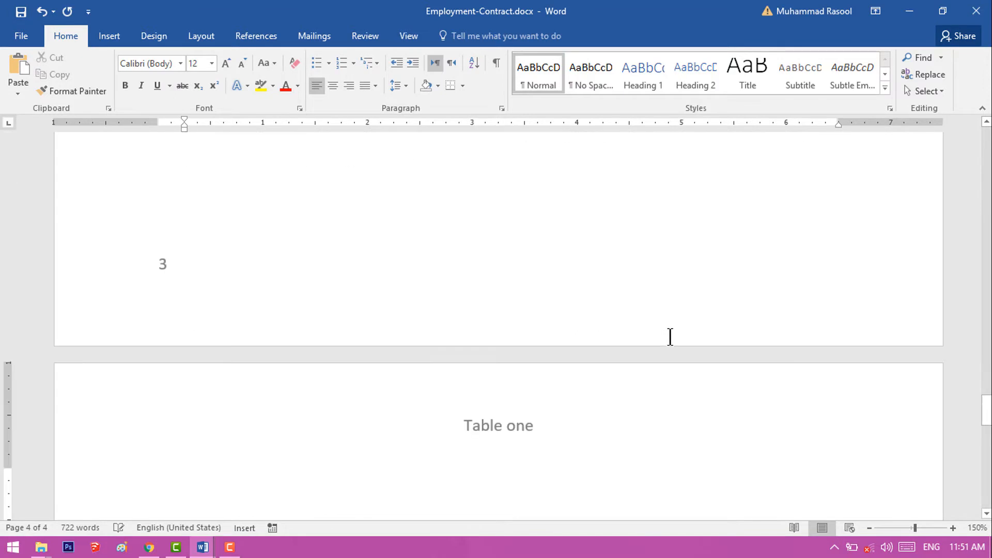
- Show the paragraph marks and other hidden formatting symbols around the signature lines on page 3
{"action": "scroll", "coordinate": [670, 337], "scroll_direction": "up", "scroll_amount": 5}
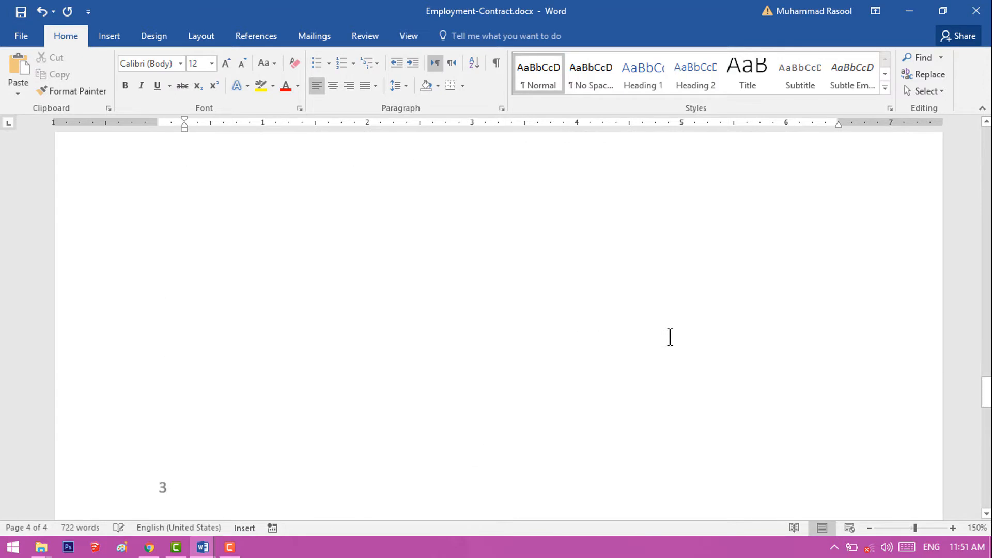
{"action": "scroll", "coordinate": [670, 337], "scroll_direction": "up", "scroll_amount": 3}
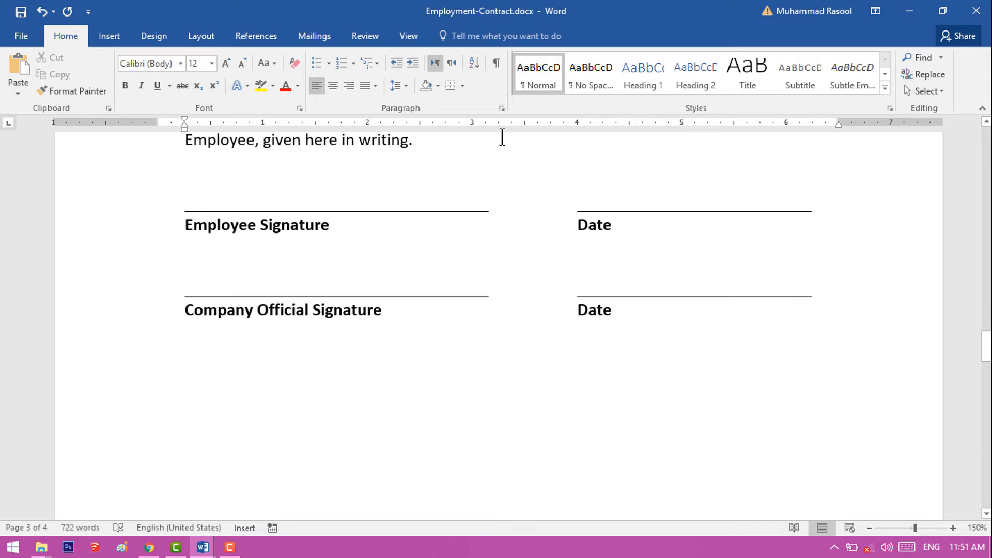
{"action": "left_click", "coordinate": [495, 64]}
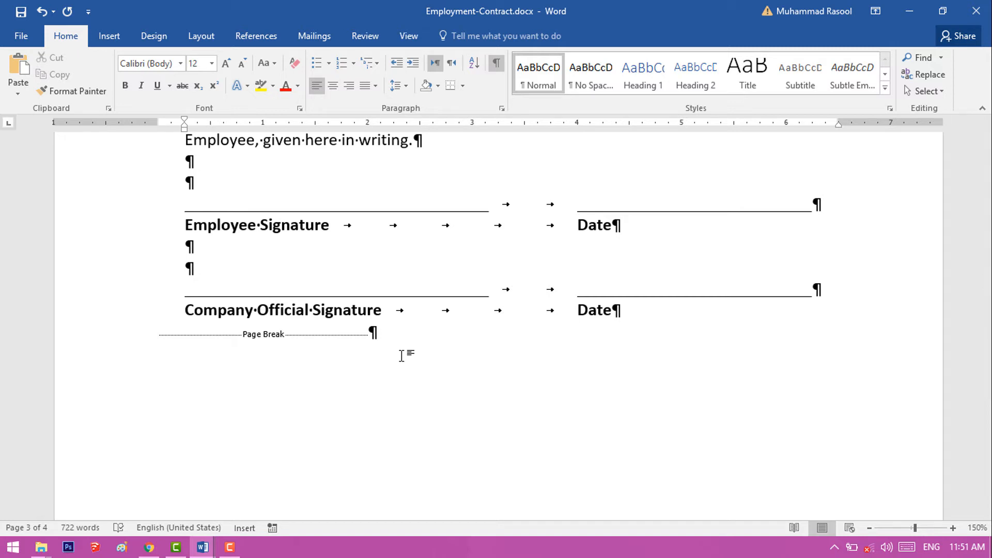
- Delete the page break below the Company Official Signature line along with the empty paragraphs after it
{"action": "left_click", "coordinate": [155, 333]}
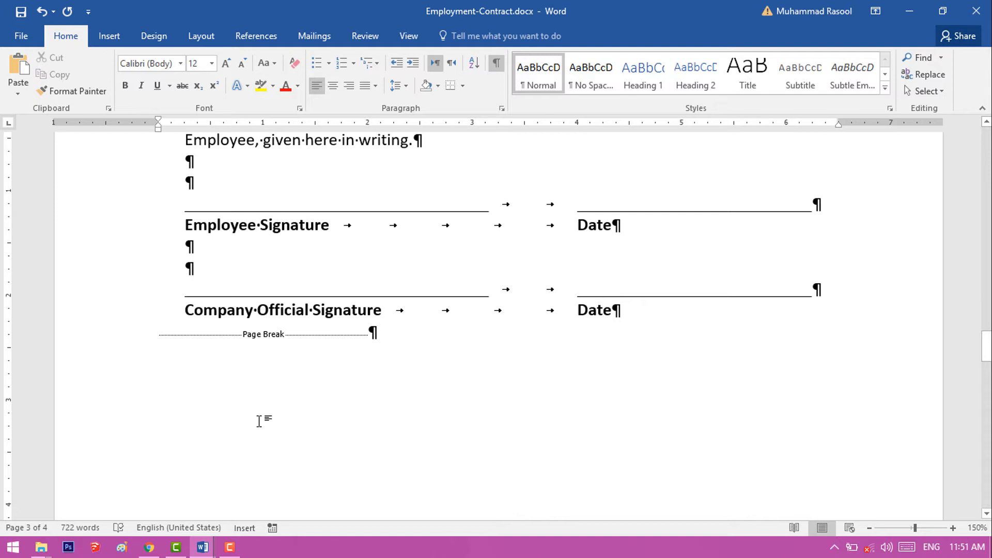
{"action": "key", "text": "Delete"}
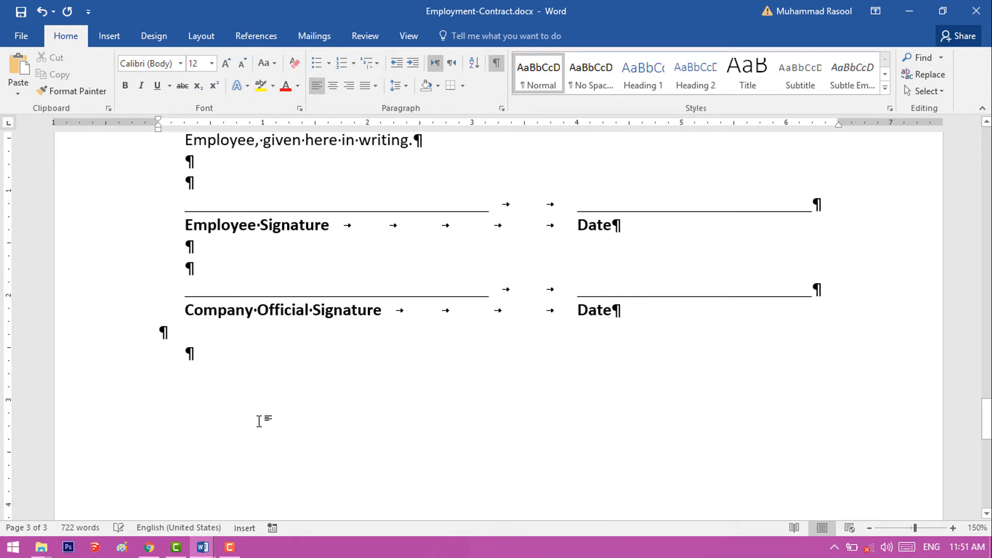
{"action": "key", "text": "Delete"}
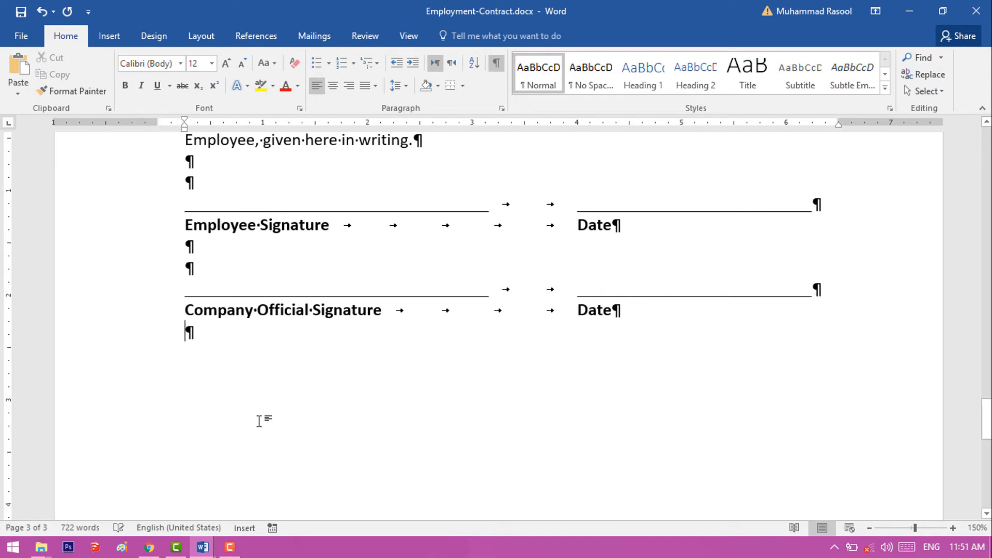
{"action": "key", "text": "BackSpace"}
{"action": "scroll", "coordinate": [259, 421], "scroll_direction": "down", "scroll_amount": 8}
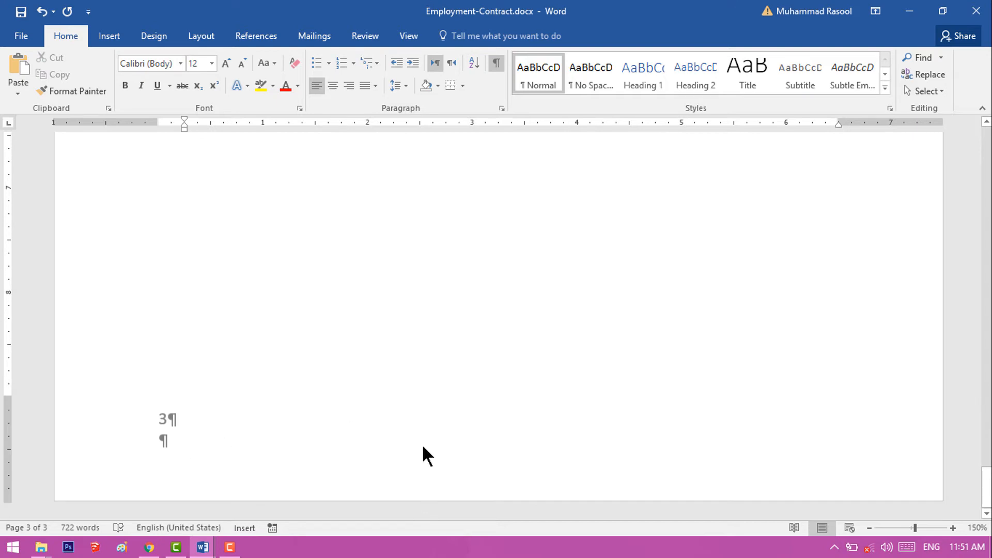
- Insert a page break directly after the last Date label and check the footer number of the new page
{"action": "scroll", "coordinate": [422, 454], "scroll_direction": "up", "scroll_amount": 8}
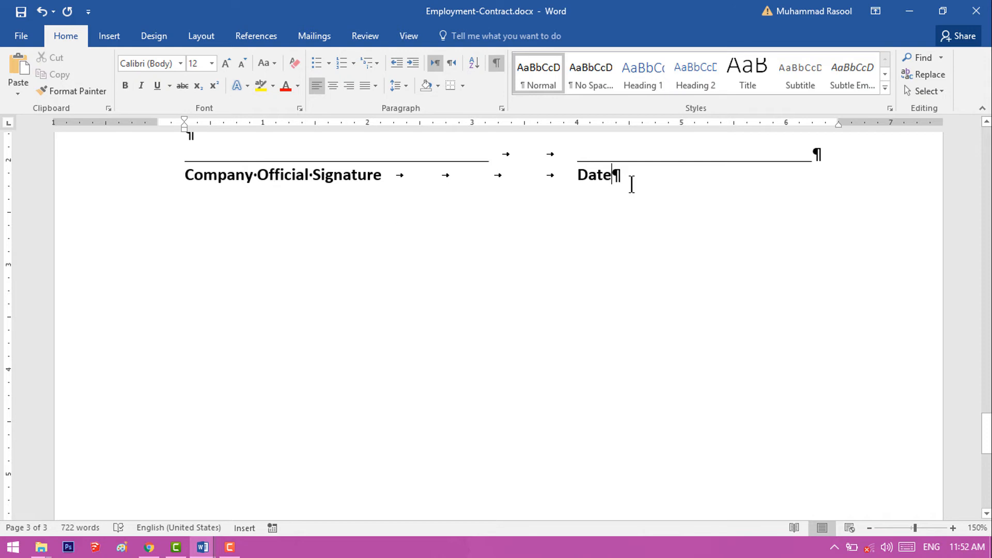
{"action": "key", "text": "ctrl+Return"}
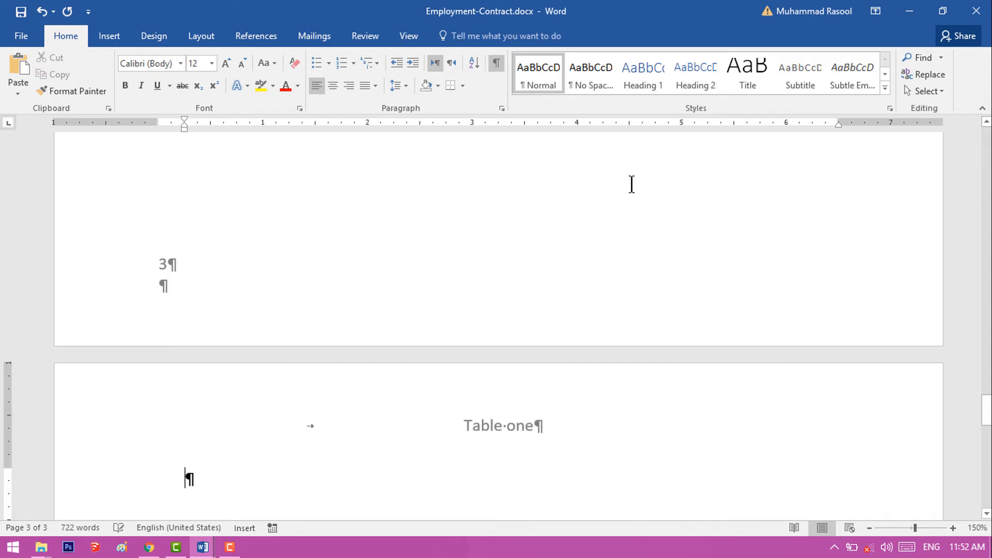
{"action": "scroll", "coordinate": [631, 185], "scroll_direction": "down", "scroll_amount": 10}
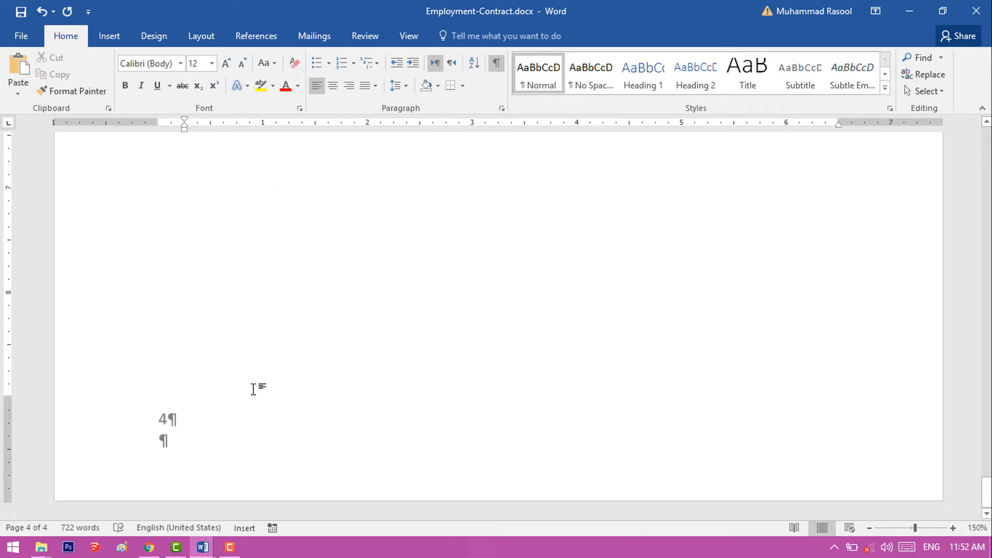
{"action": "scroll", "coordinate": [496, 332], "scroll_direction": "up", "scroll_amount": 10}
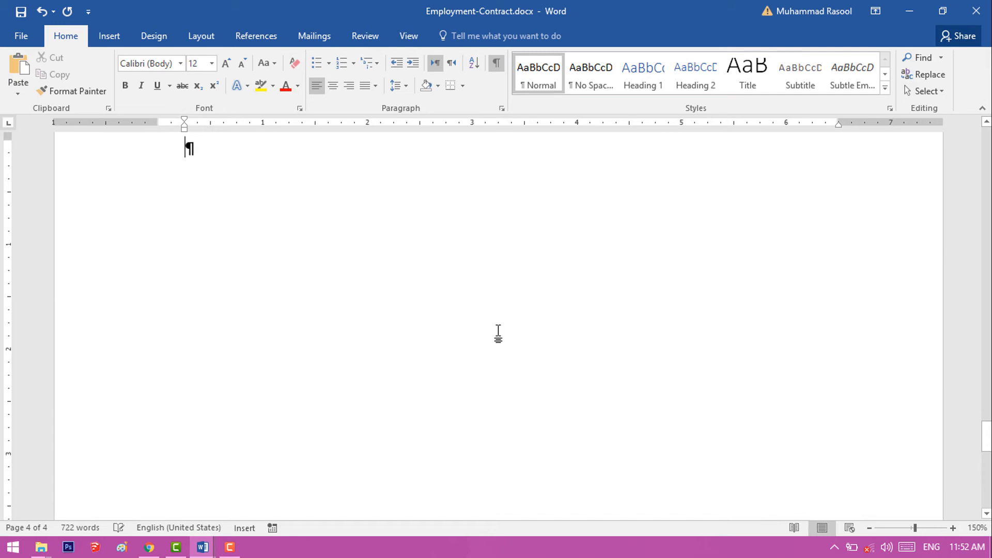